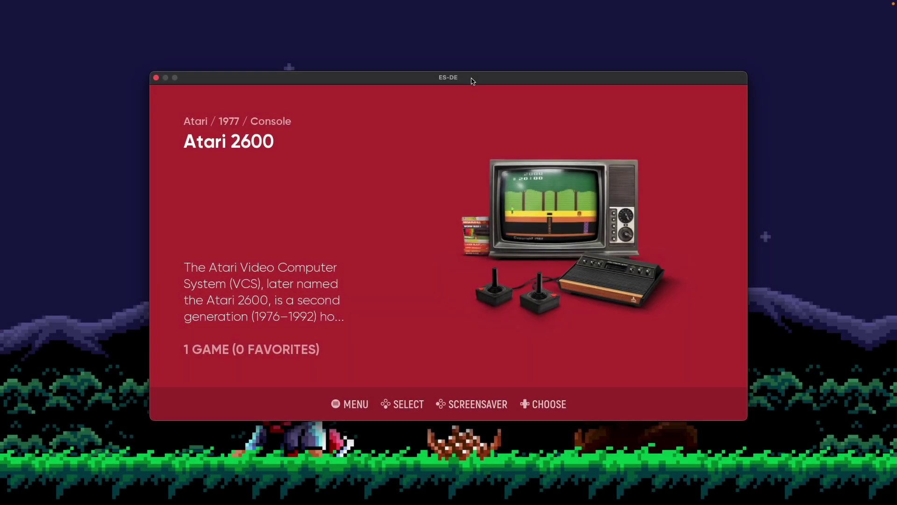
- Browse the systems in their current name order, going from Atari 2600 past Atari Jaguar to Sega CD
key(Right)
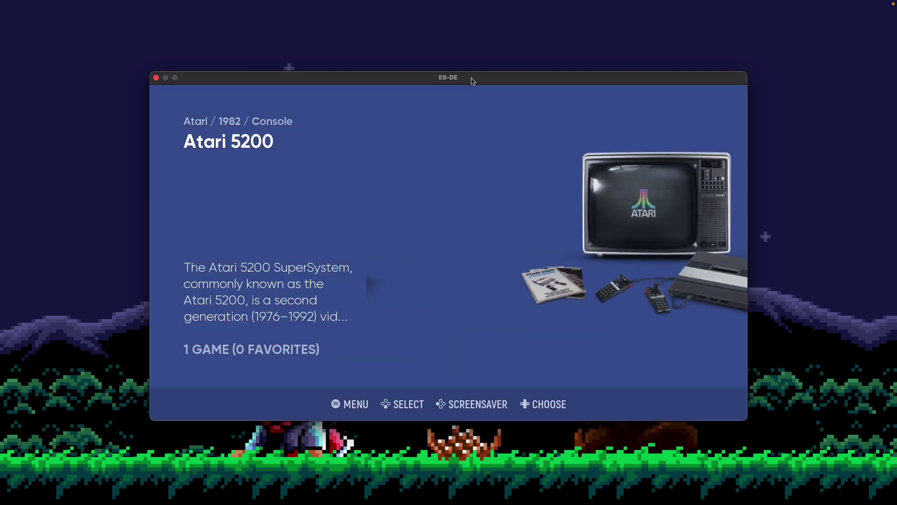
key(Right)
key(Right)
key(Right)
key(Right)
key(Right)
key(Right)
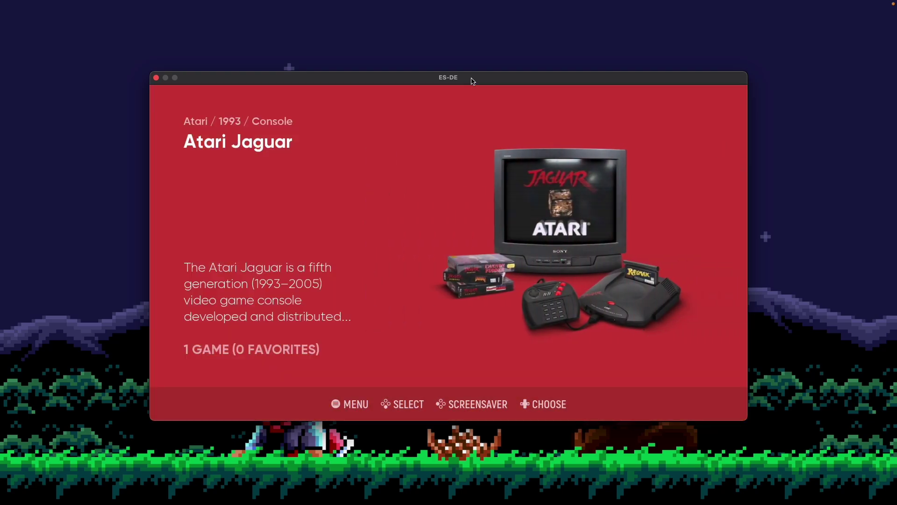
key(Right)
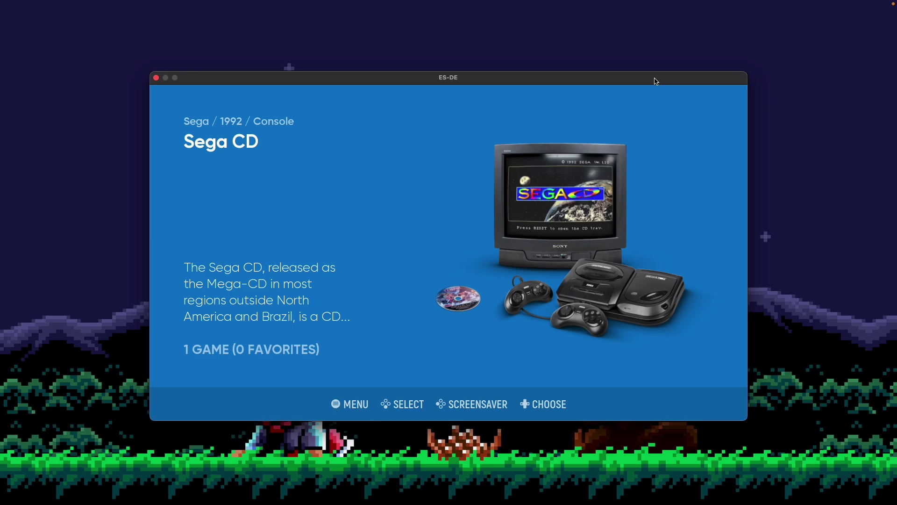
- Review the Systems Sorting choices in the UI settings without changing them, and browse on from Sega CD to Sega Game Gear
key(Escape)
key(Down)
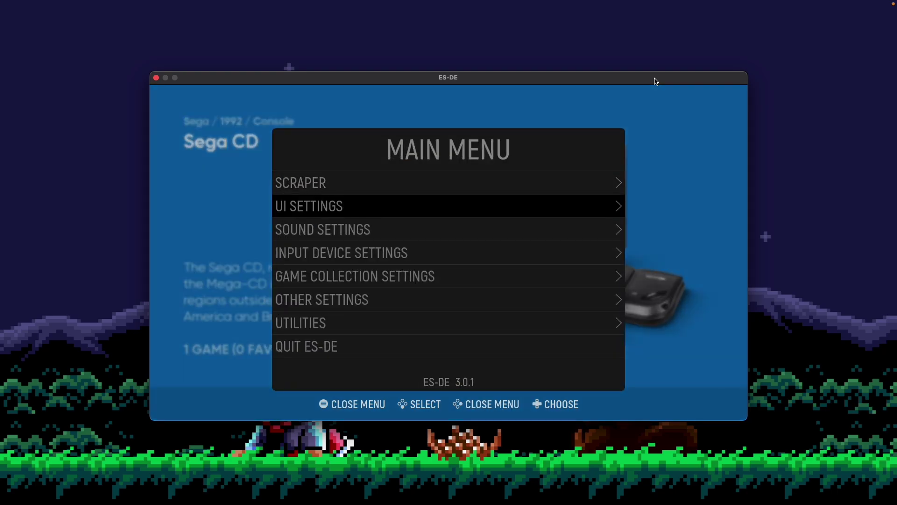
key(Return)
key(Down)
key(Down)
key(Down)
key(Down)
key(Down)
key(Down)
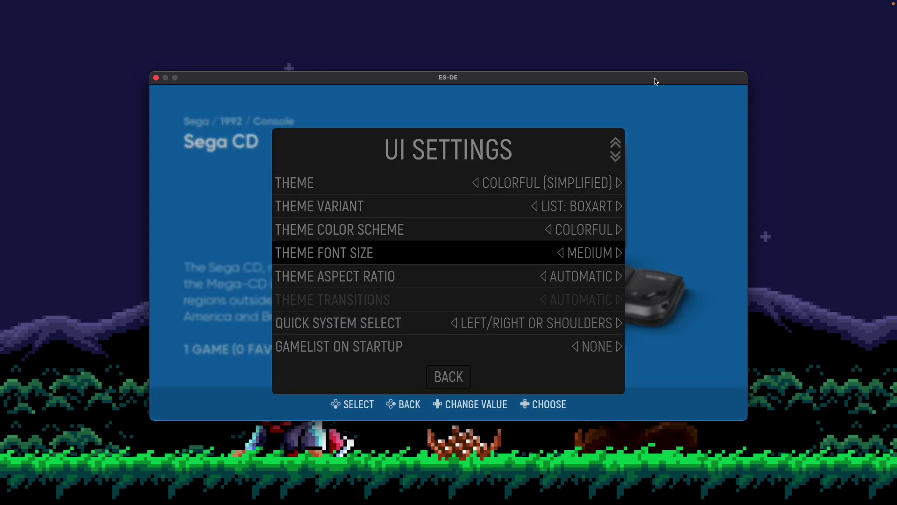
key(Down)
key(Down)
key(Down)
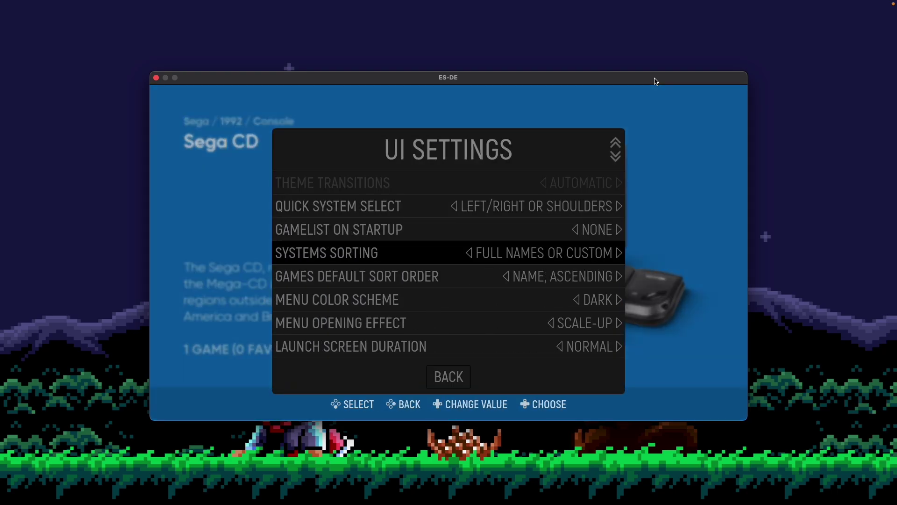
key(Return)
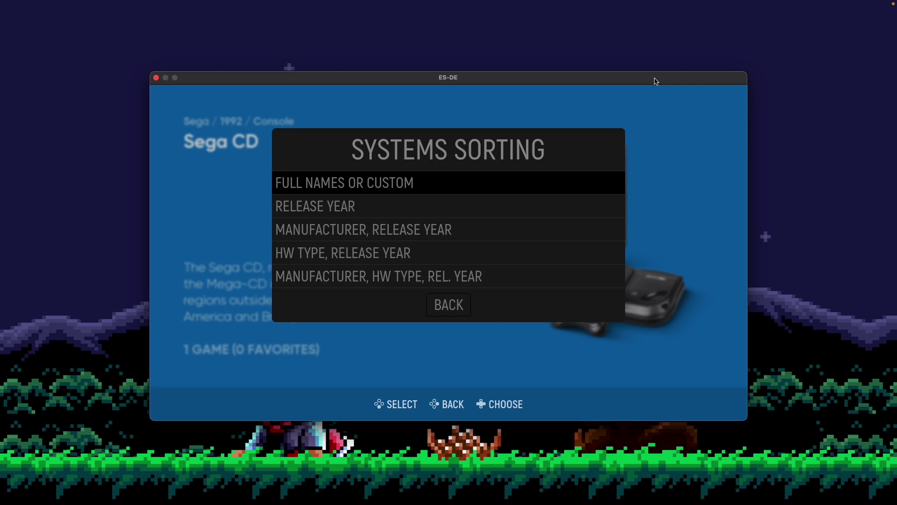
key(BackSpace)
key(BackSpace)
key(BackSpace)
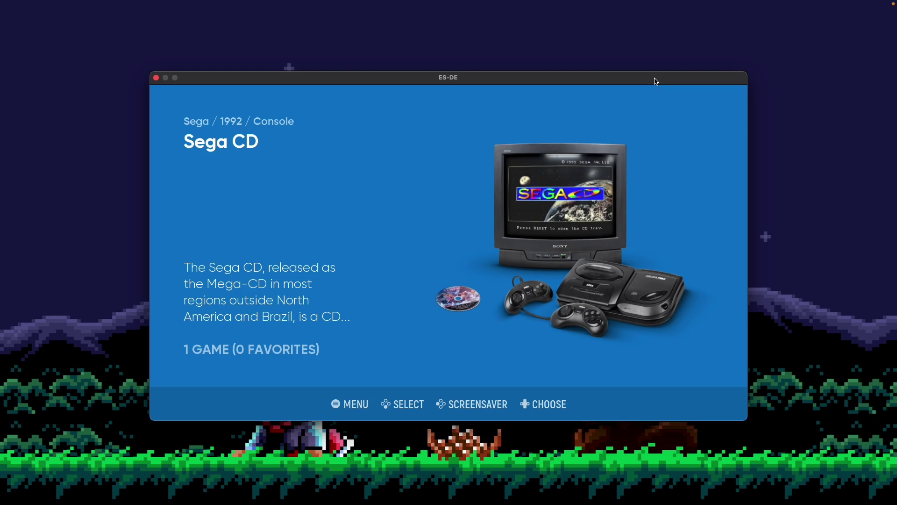
key(Right)
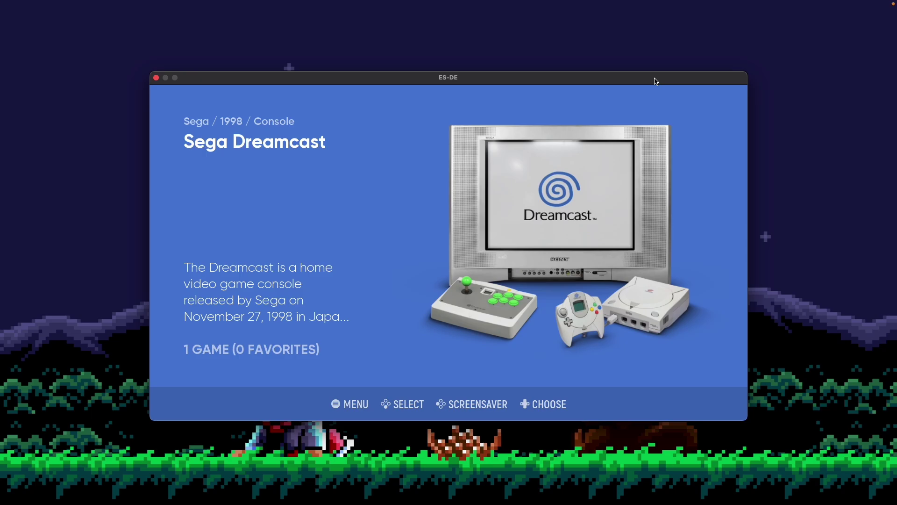
key(Right)
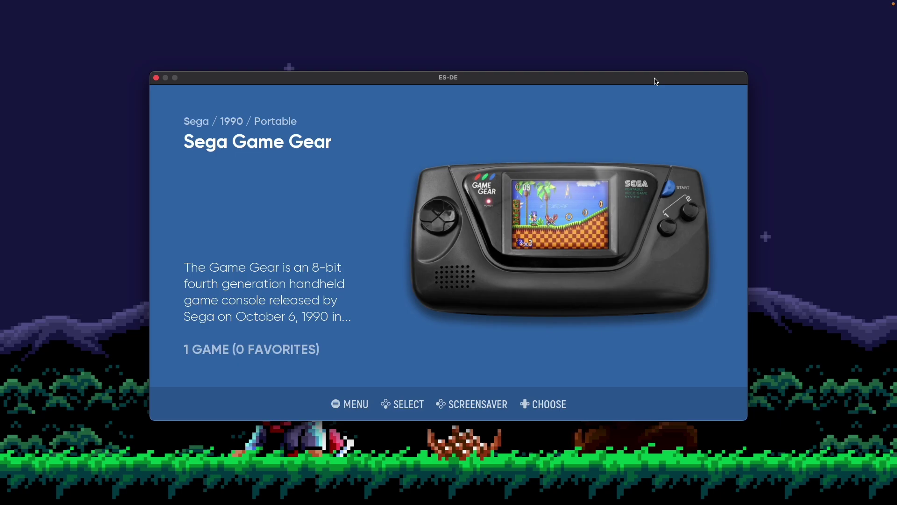
- Set Systems Sorting in the UI settings to Release Year and return to the system view
key(Escape)
key(Down)
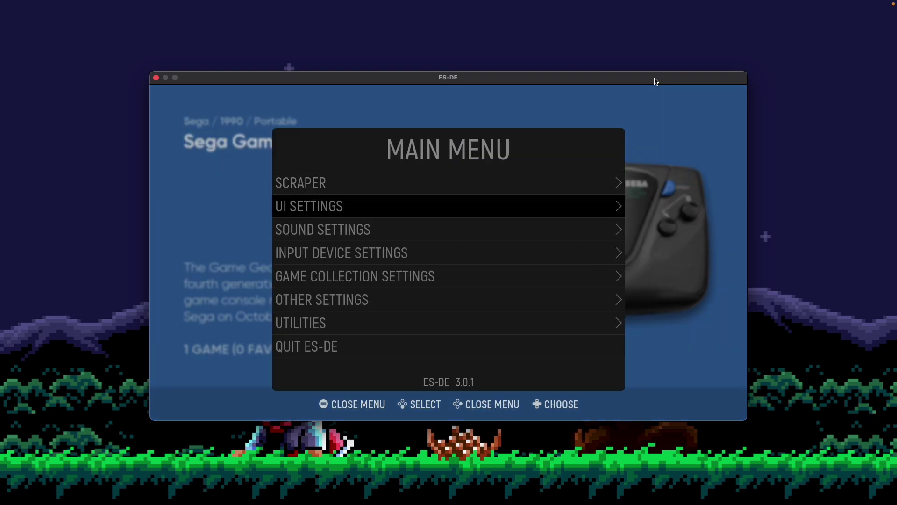
key(Return)
key(Down)
key(Down)
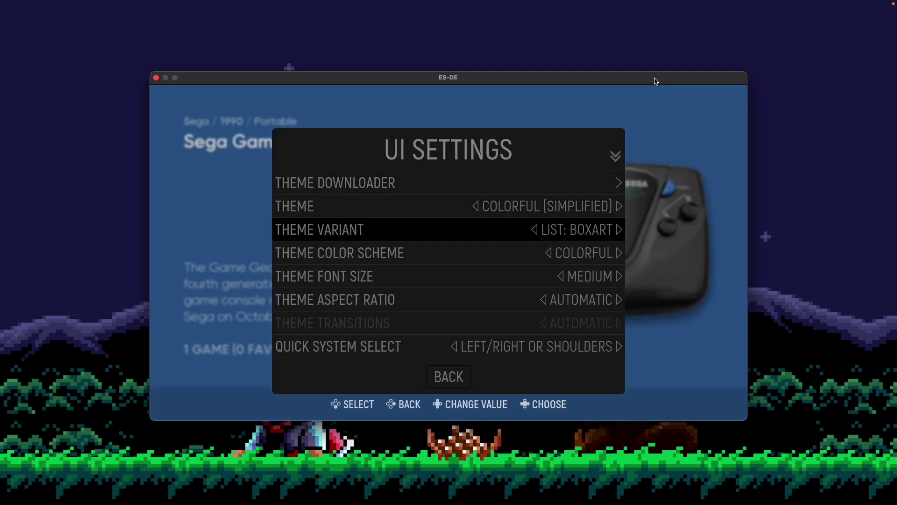
key(Down)
key(Down)
key(Down)
key(Down)
key(Down)
key(Down)
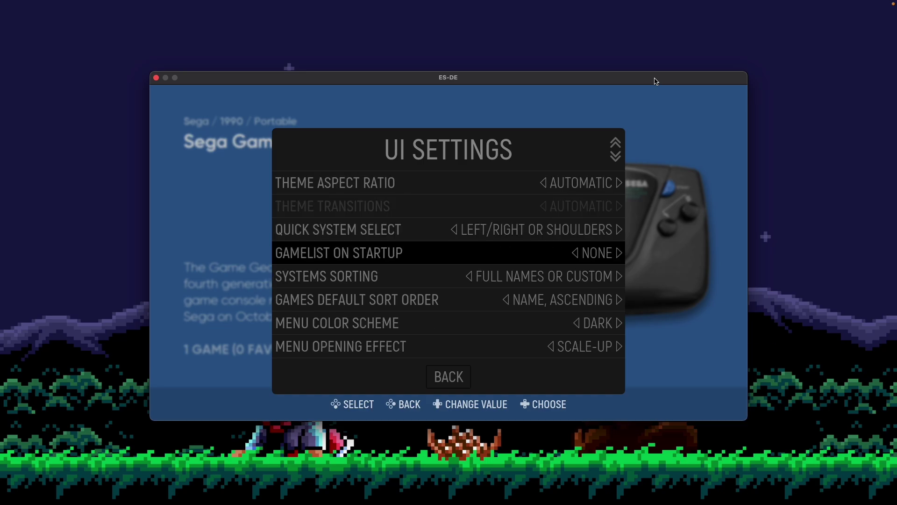
key(Down)
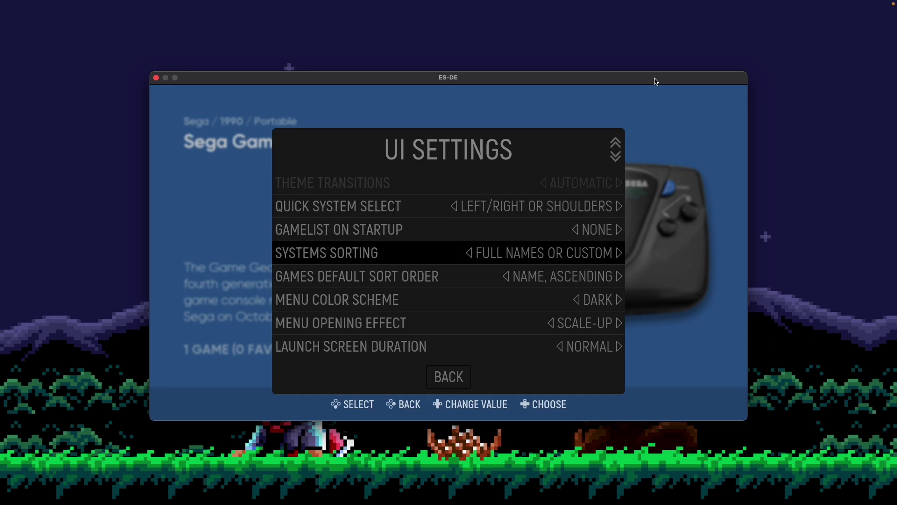
key(Return)
key(Down)
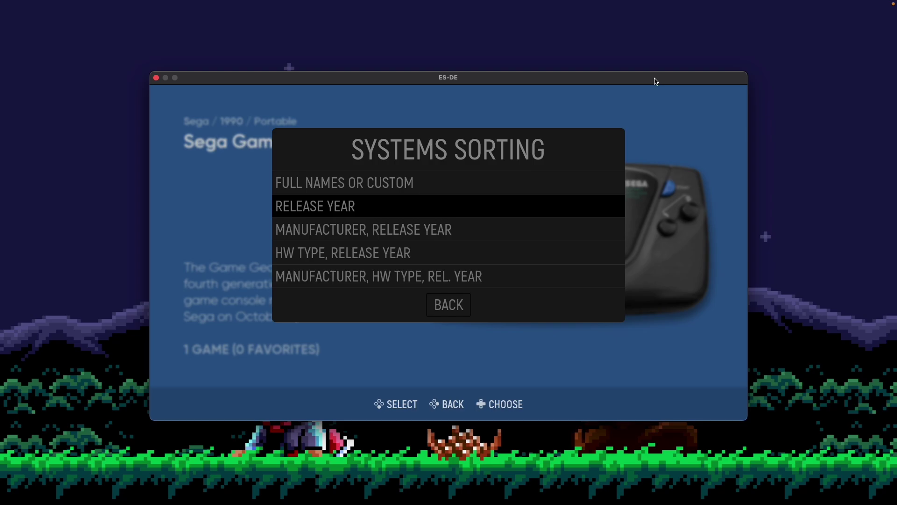
key(Return)
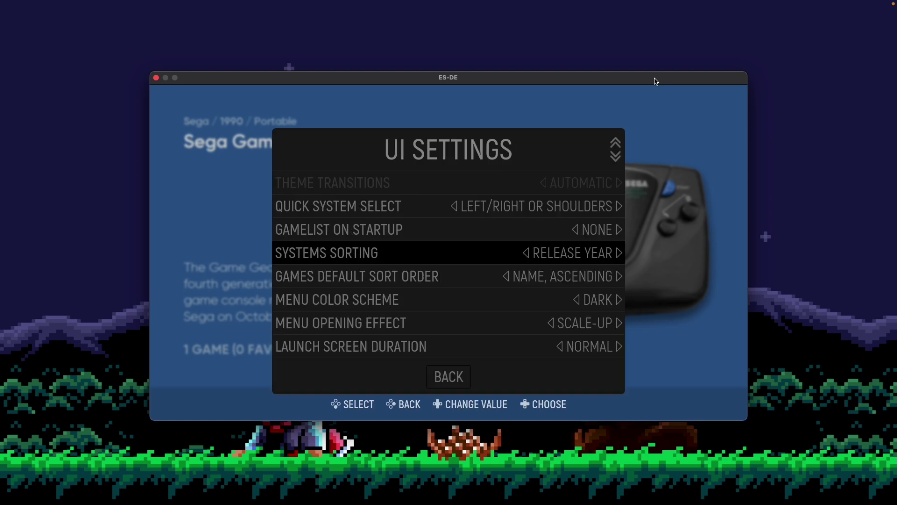
key(Escape)
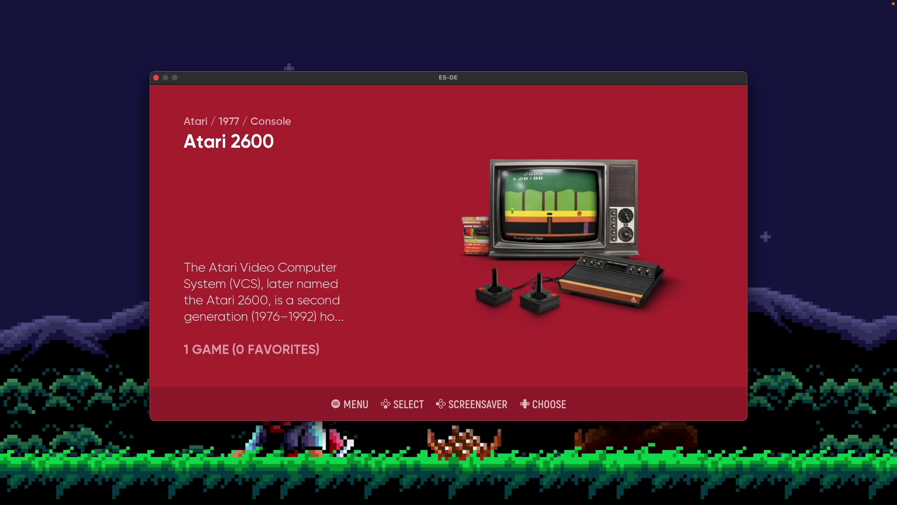
- Browse the systems sorted by release year from Atari 2600 to Atari ST, comparing Atari 5200 with Sega SG-1000
key(Right)
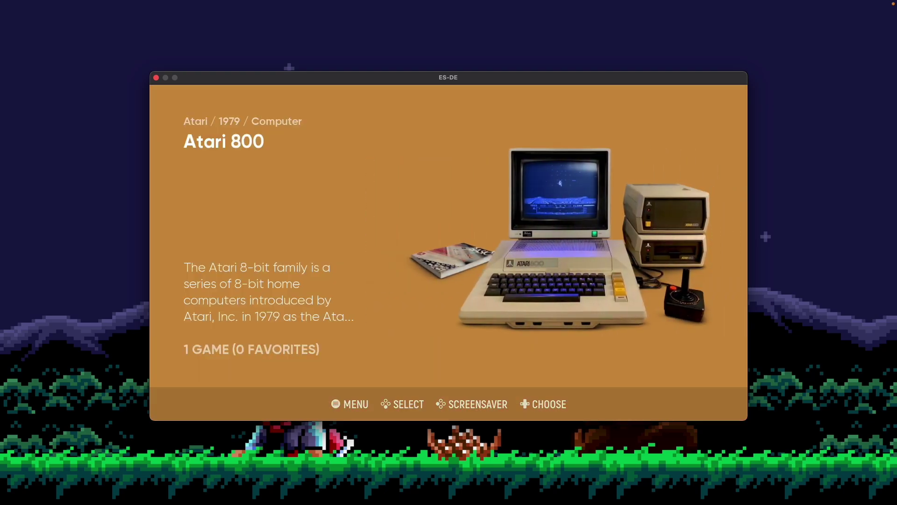
key(Right)
key(Right)
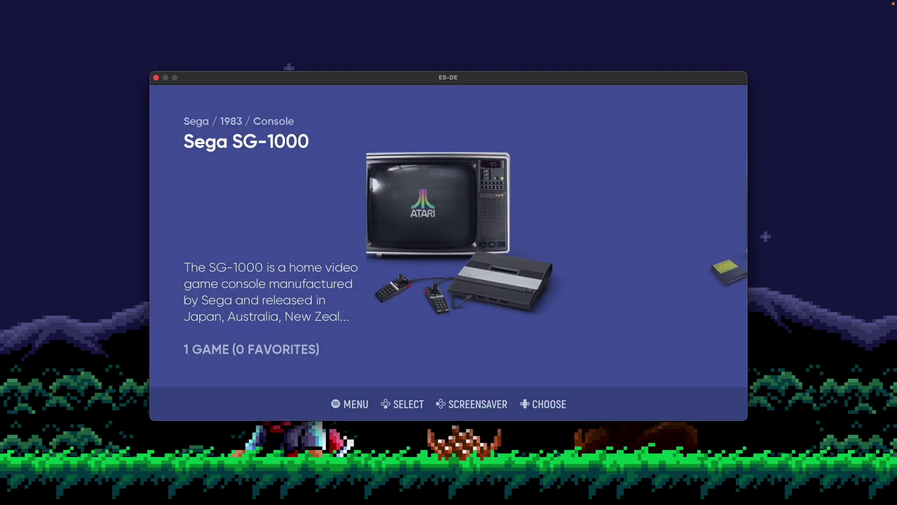
key(Right)
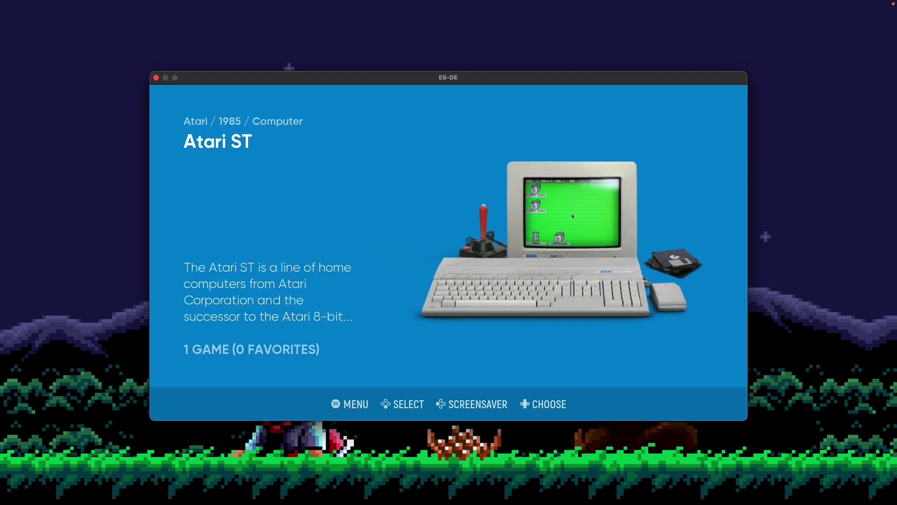
key(Left)
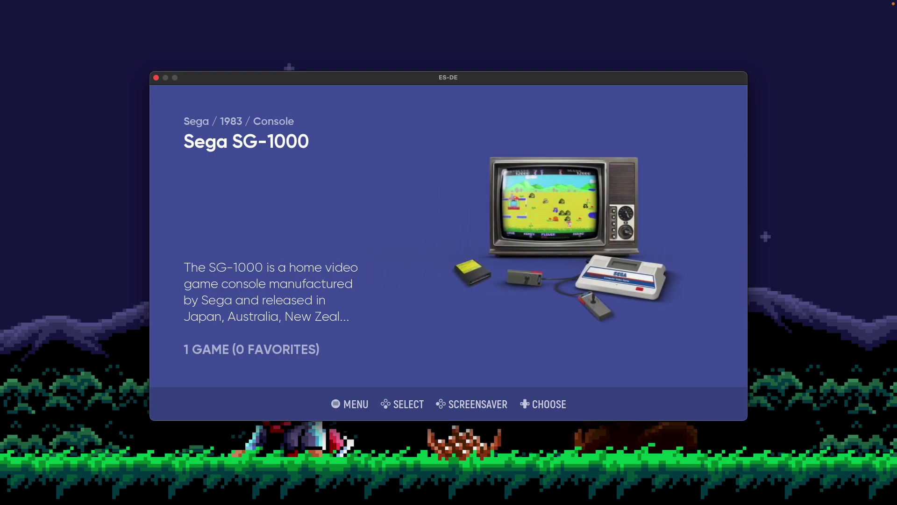
key(Left)
key(Right)
key(Left)
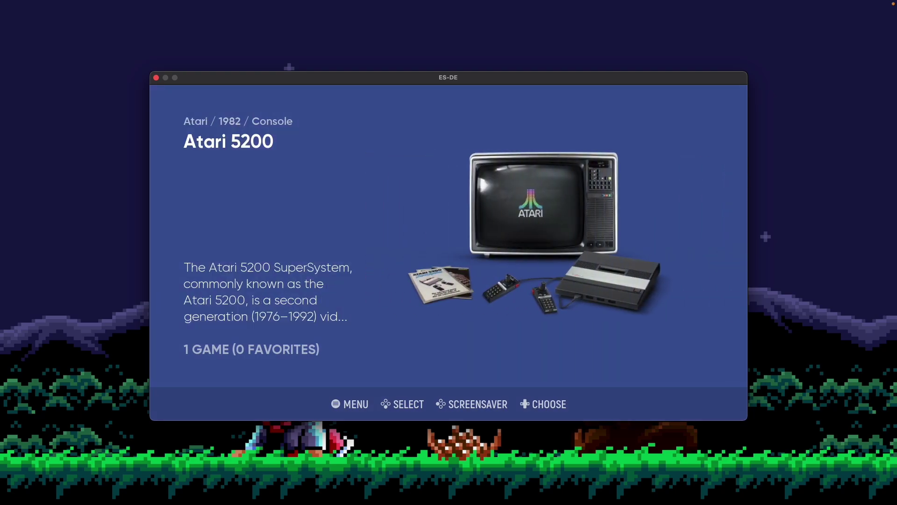
key(Right)
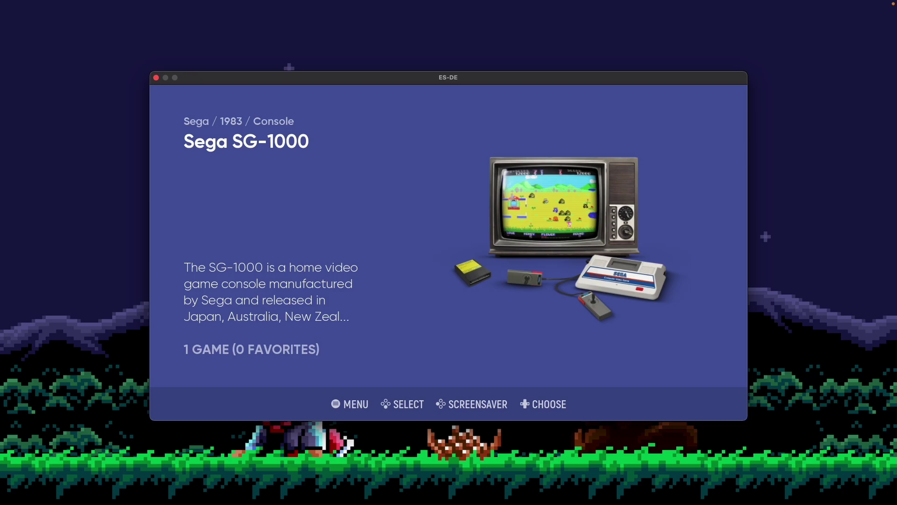
- Set Systems Sorting in the UI settings to Manufacturer, Release Year and return to the system view
key(Escape)
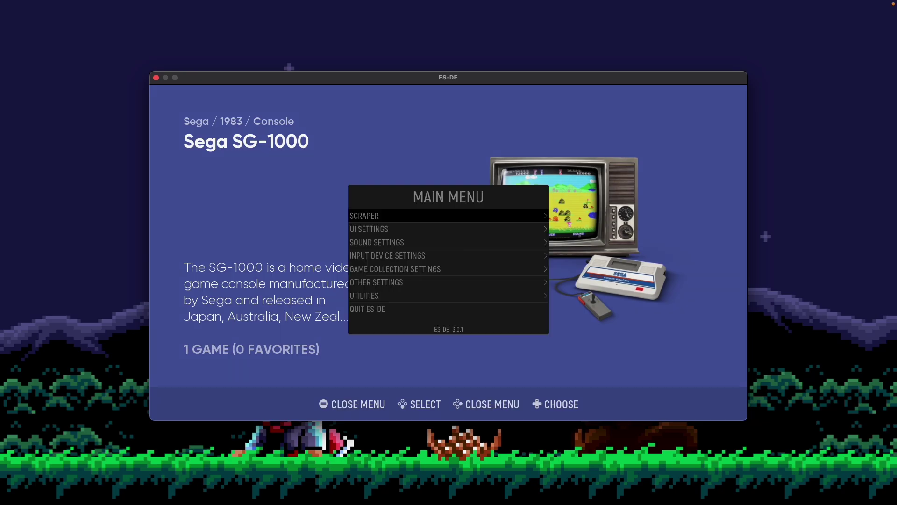
key(Down)
key(Return)
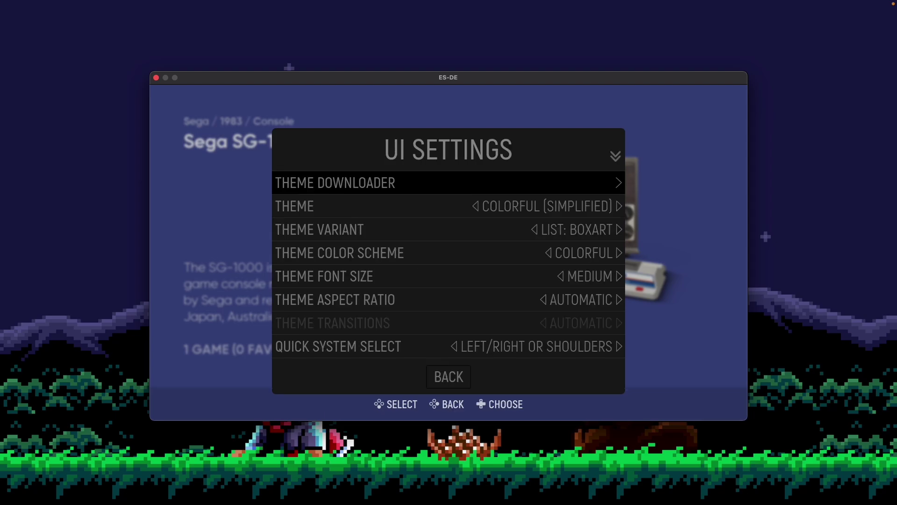
key(Down)
key(Down)
key(Down)
key(Down)
key(Down)
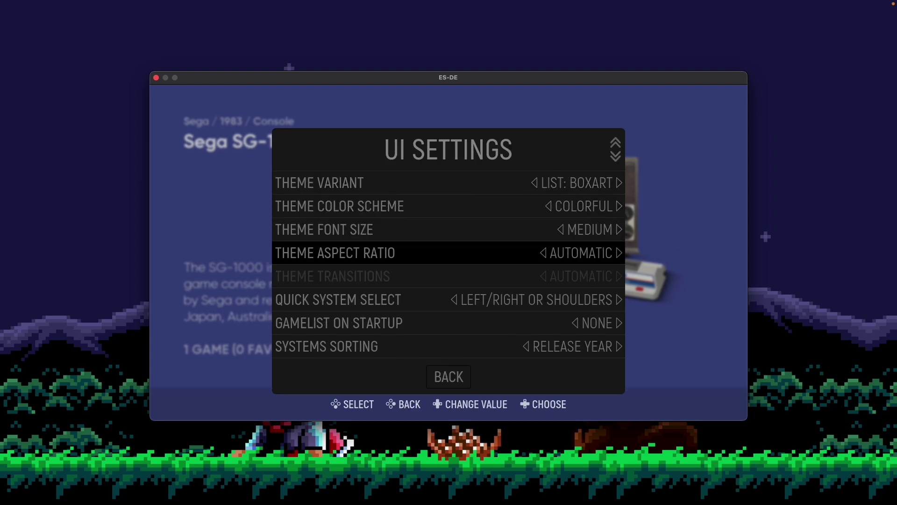
key(Down)
key(Down)
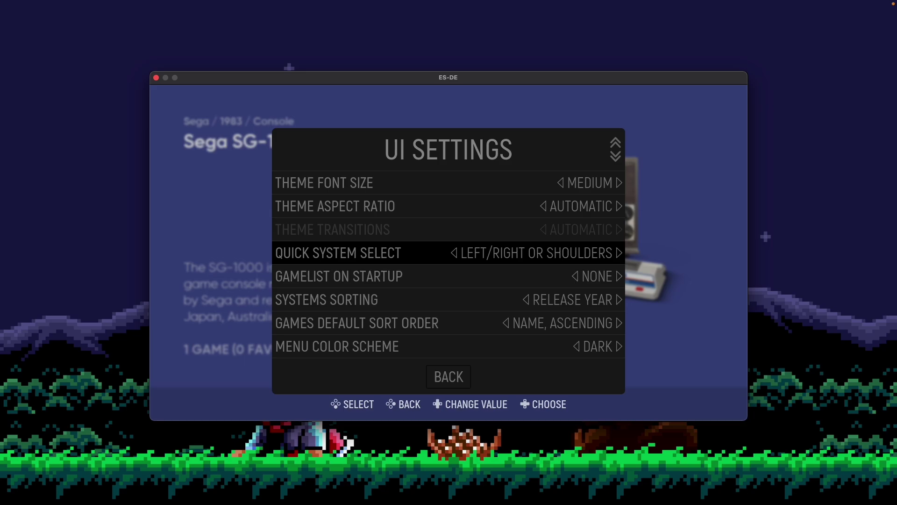
key(Down)
key(Down)
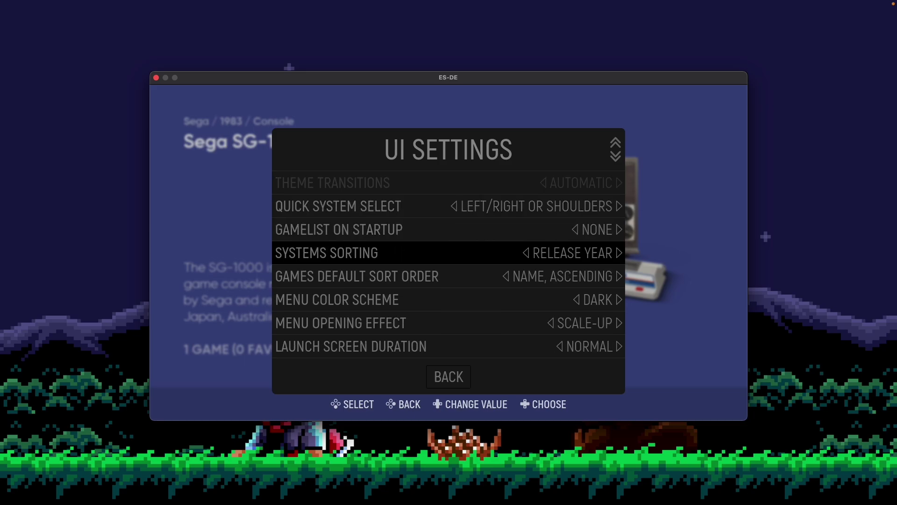
key(Return)
key(Down)
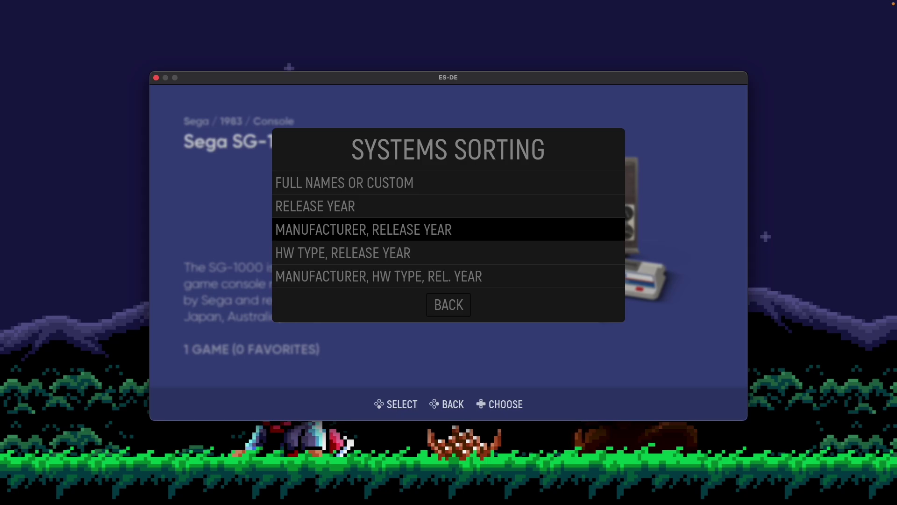
key(Return)
key(Escape)
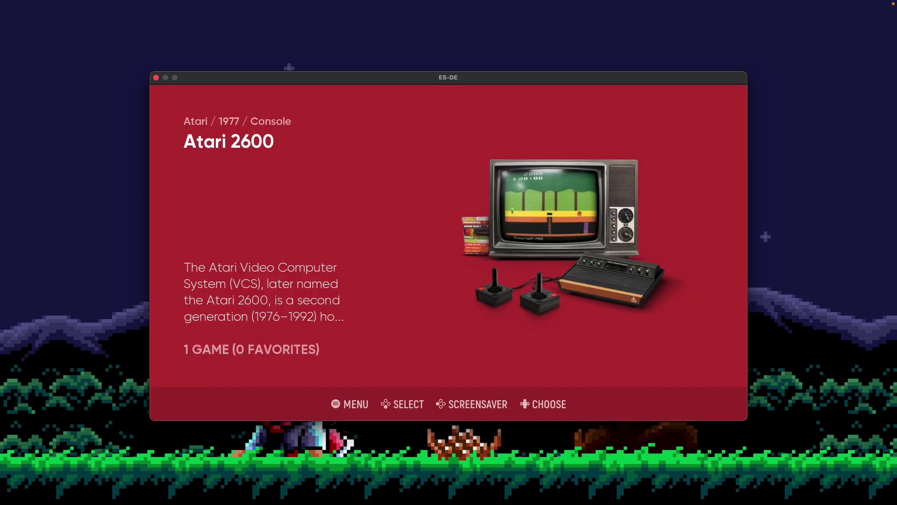
- Check the order of the Atari systems under manufacturer and release year sorting, from Atari 2600 through Atari XE
key(Right)
key(Right)
key(Right)
key(Left)
key(Left)
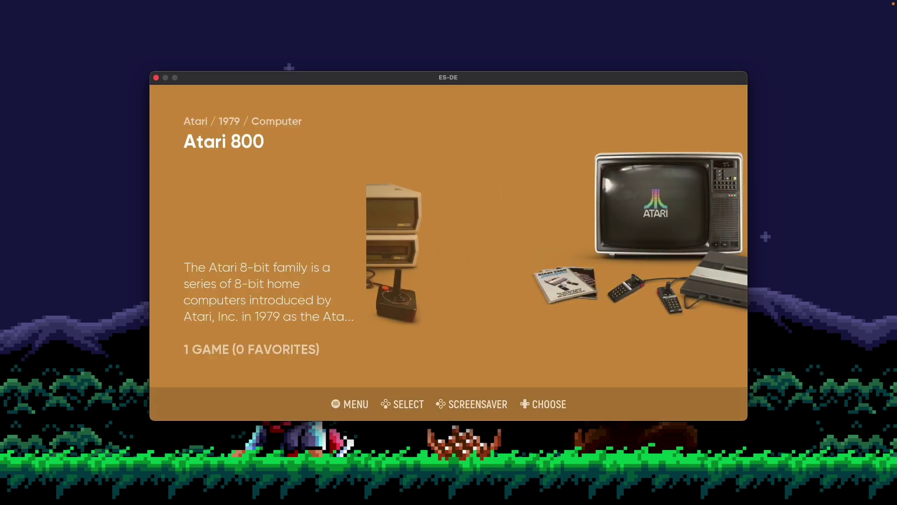
key(Left)
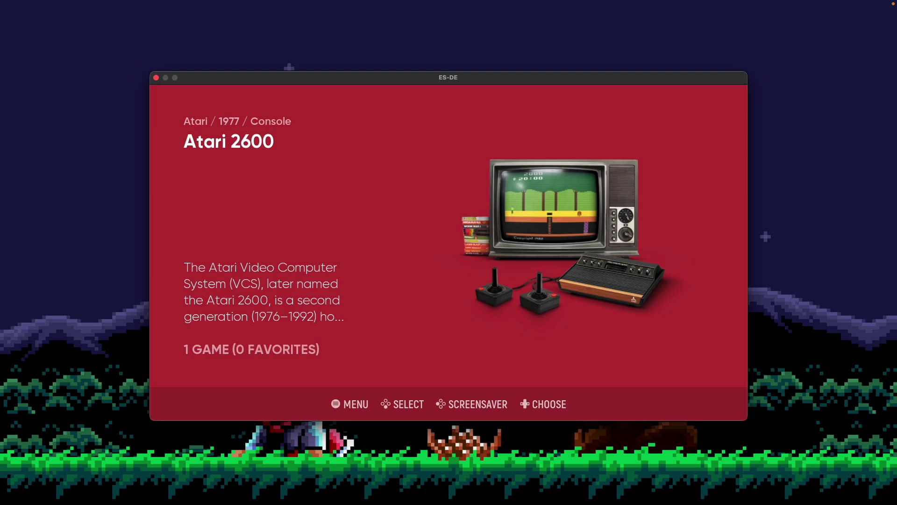
key(Right)
key(Right)
key(Right)
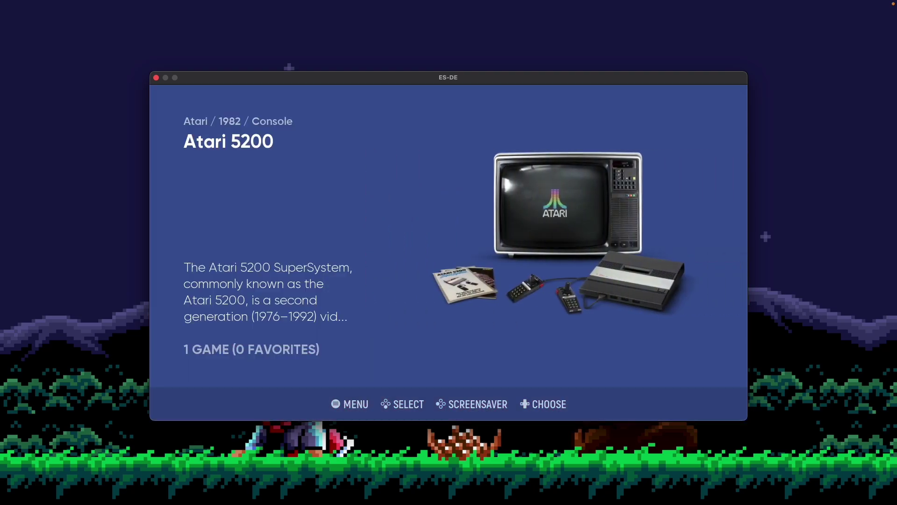
key(Right)
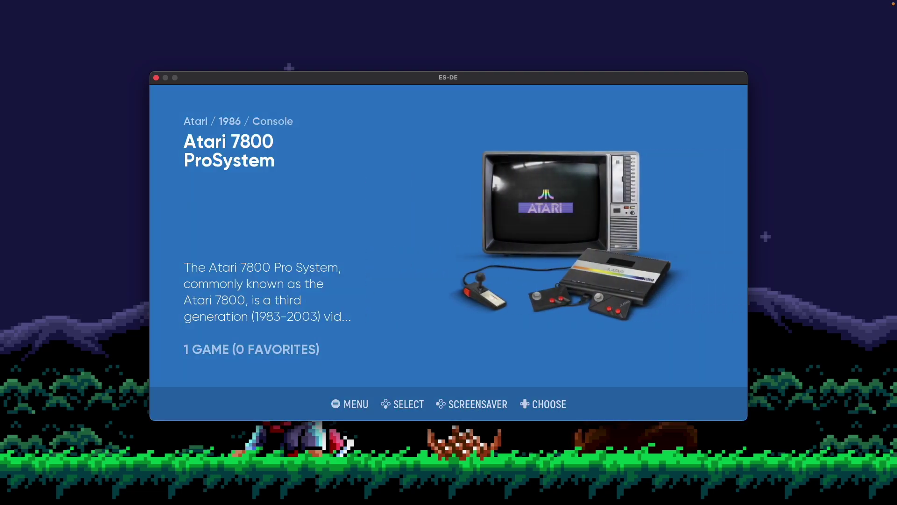
key(Right)
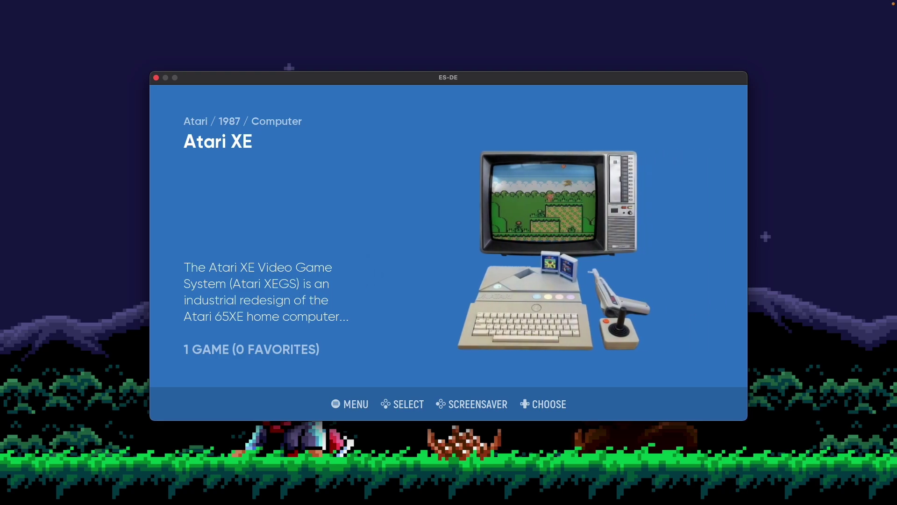
- Check the order of the Sega systems under manufacturer and release year sorting, through Sega SG-1000, Master System, Genesis and Game Gear
key(Right)
key(Right)
key(Right)
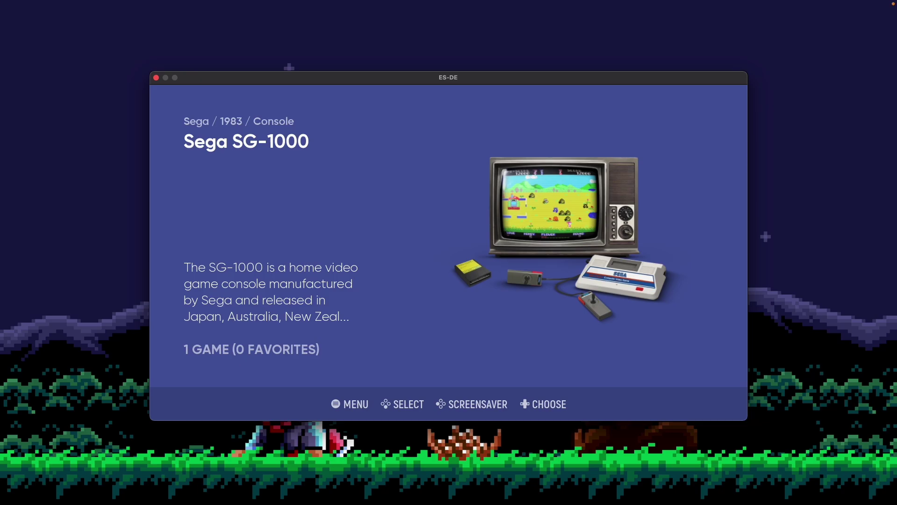
key(Right)
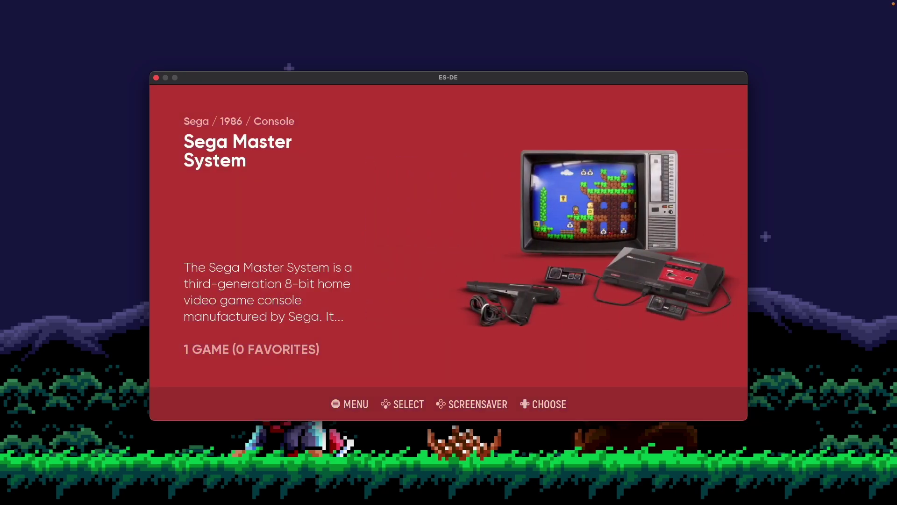
key(Right)
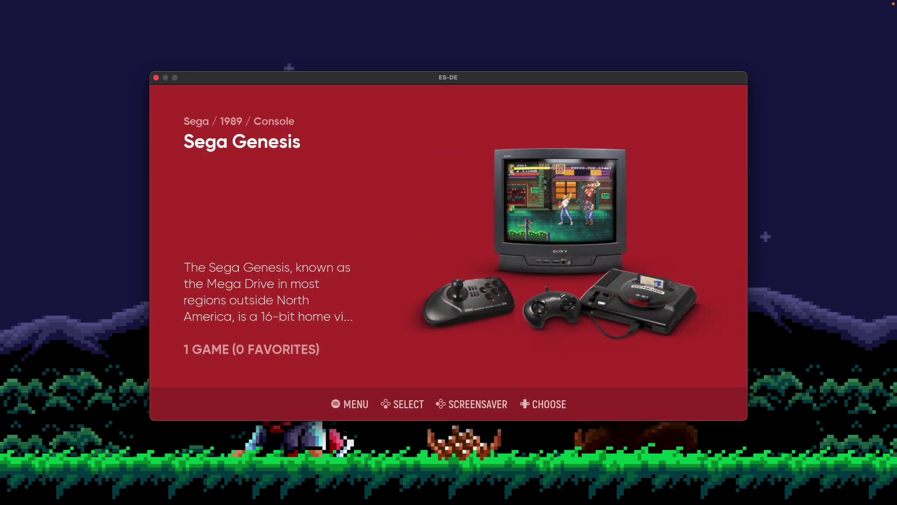
key(Right)
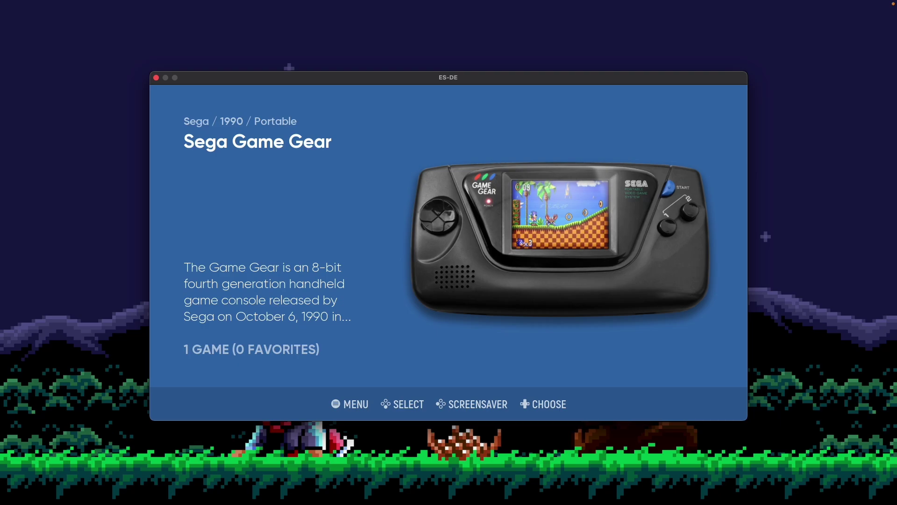
- Set Systems Sorting in the UI settings to HW Type, Release Year and return to the system view
key(Escape)
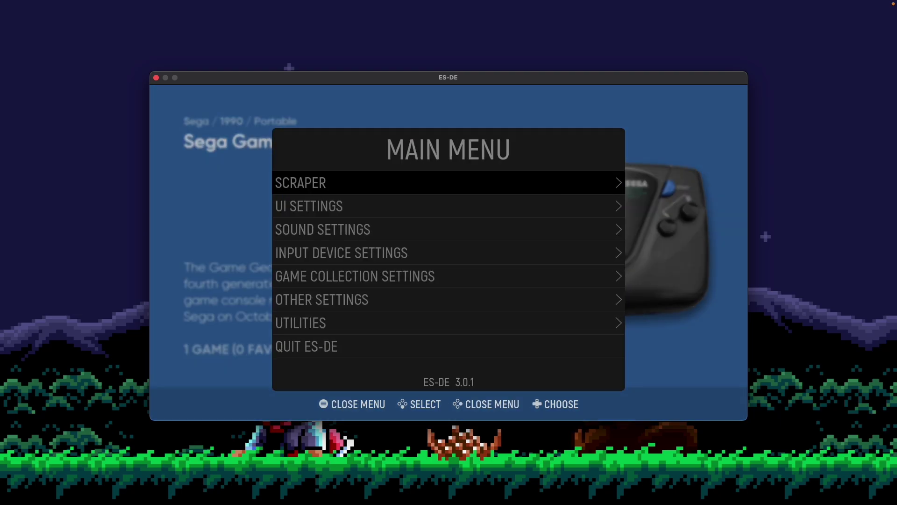
key(Down)
key(Return)
key(Down)
key(Down)
key(Down)
key(Down)
key(Down)
key(Down)
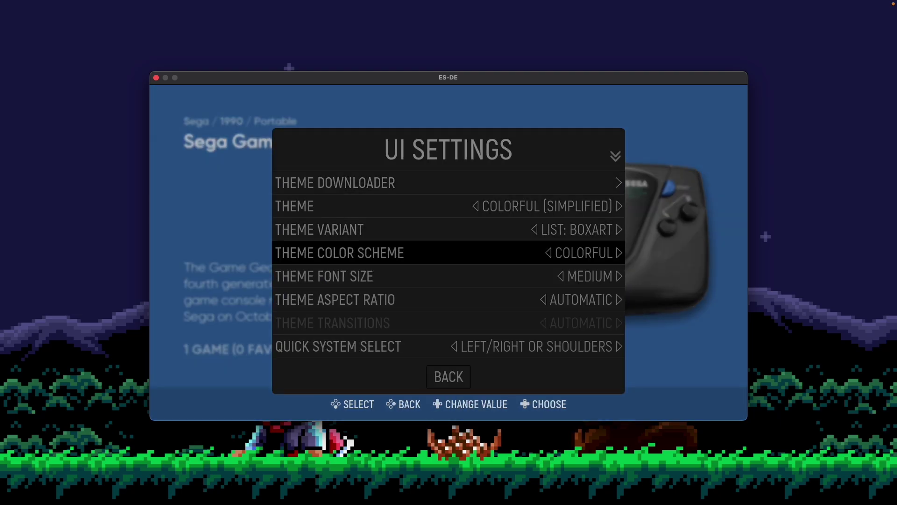
key(Down)
key(Down)
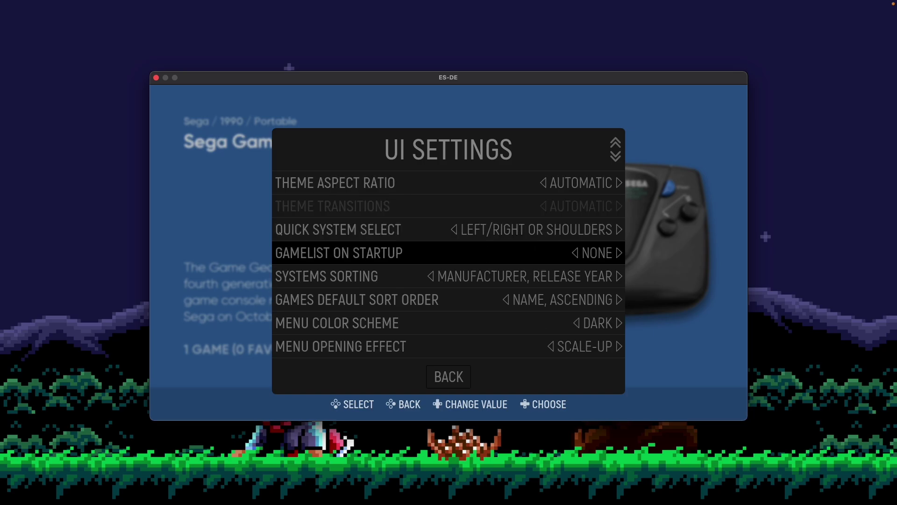
key(Return)
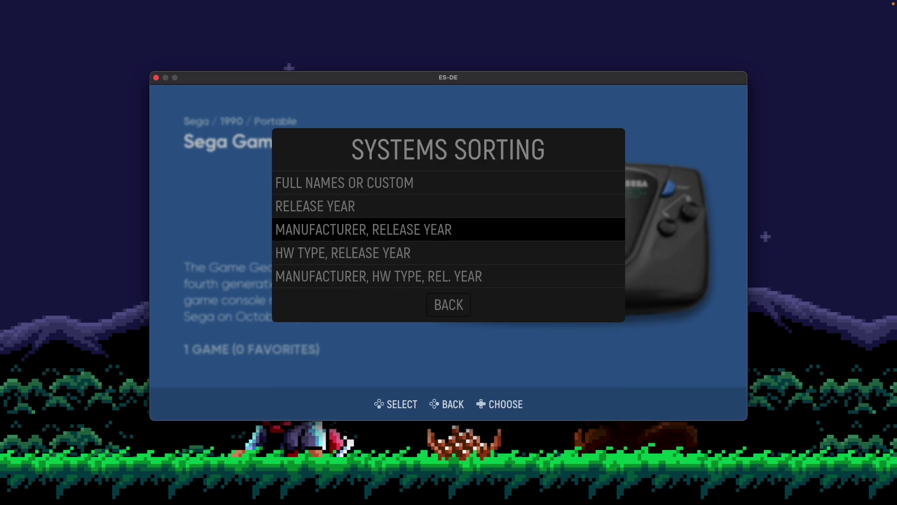
key(Down)
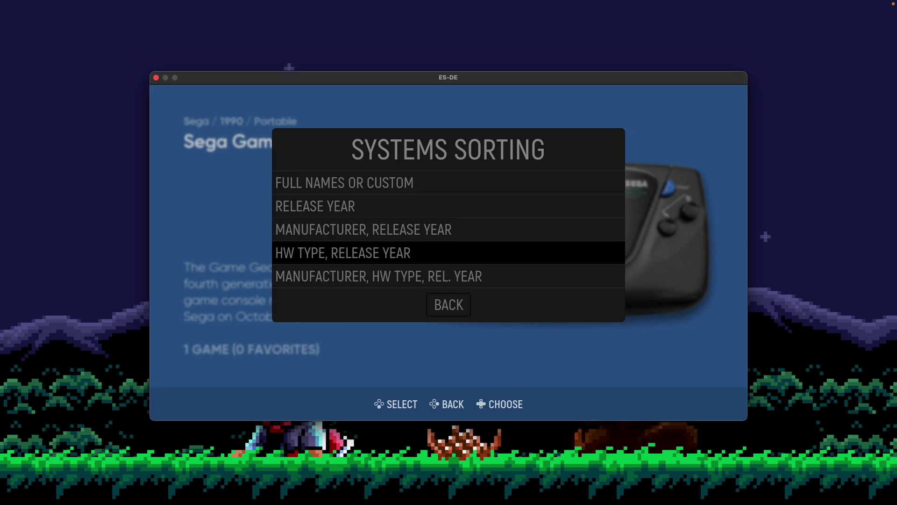
key(Return)
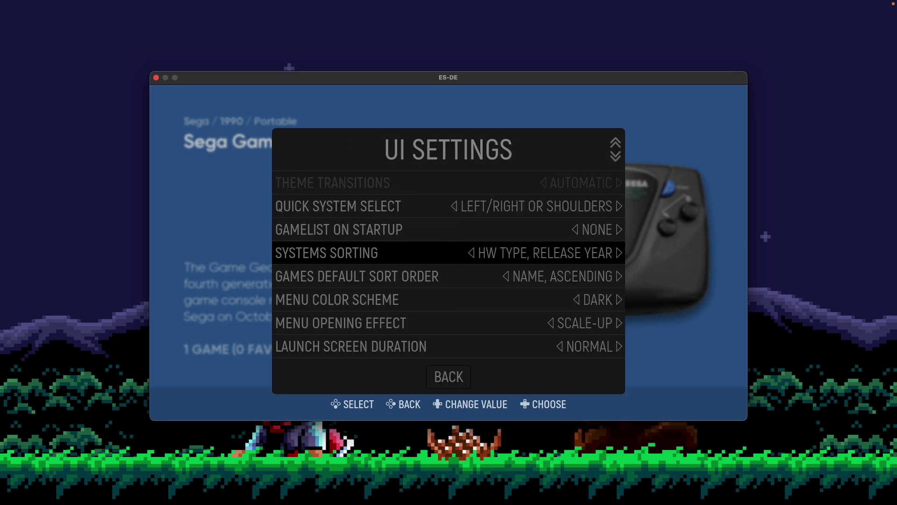
key(Escape)
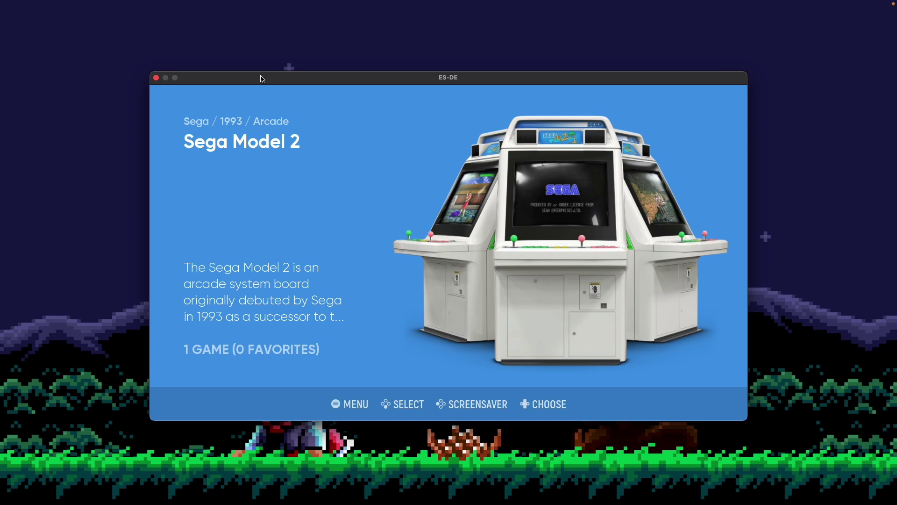
- Browse the arcade and computer systems under hardware type sorting, from Sega Model 2 and Model 3 through Atari 800 and Atari ST
key(Right)
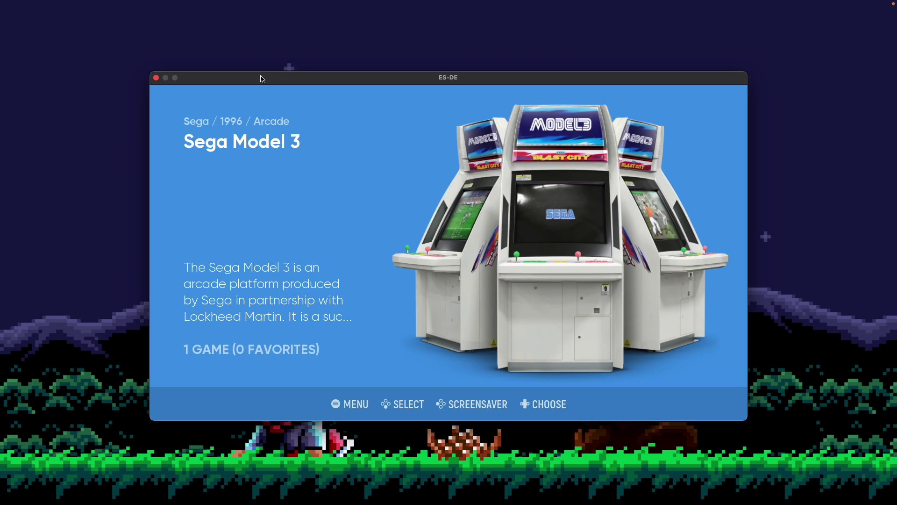
key(Right)
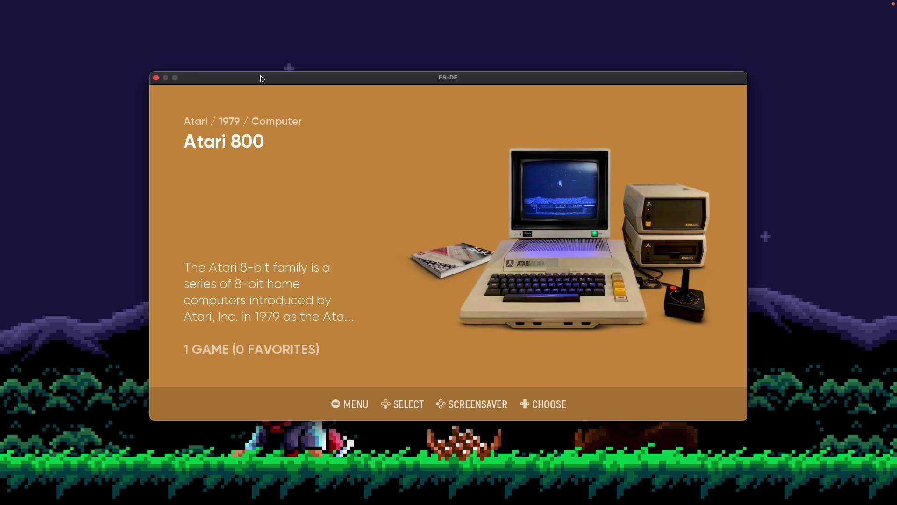
key(Right)
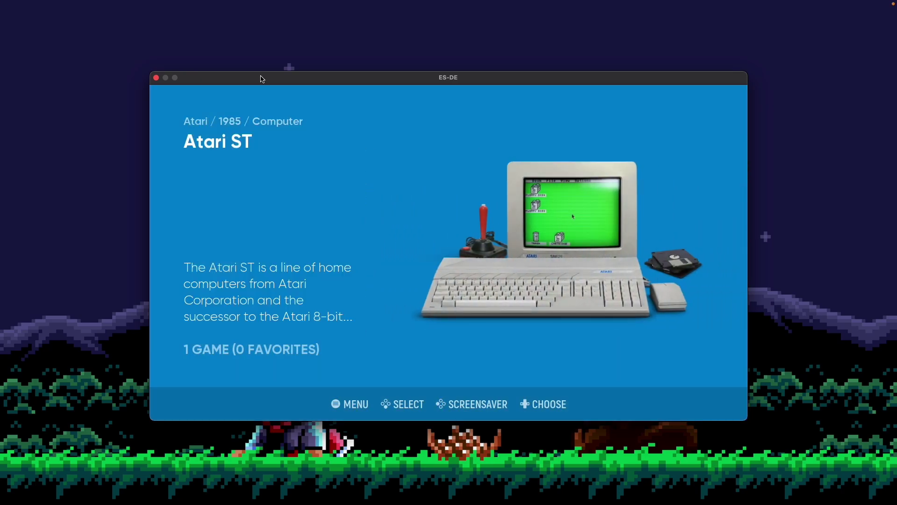
key(Right)
- Browse the console systems under hardware type and release year sorting, from Atari 2600 through Sega CD to Sega Dreamcast
key(Right)
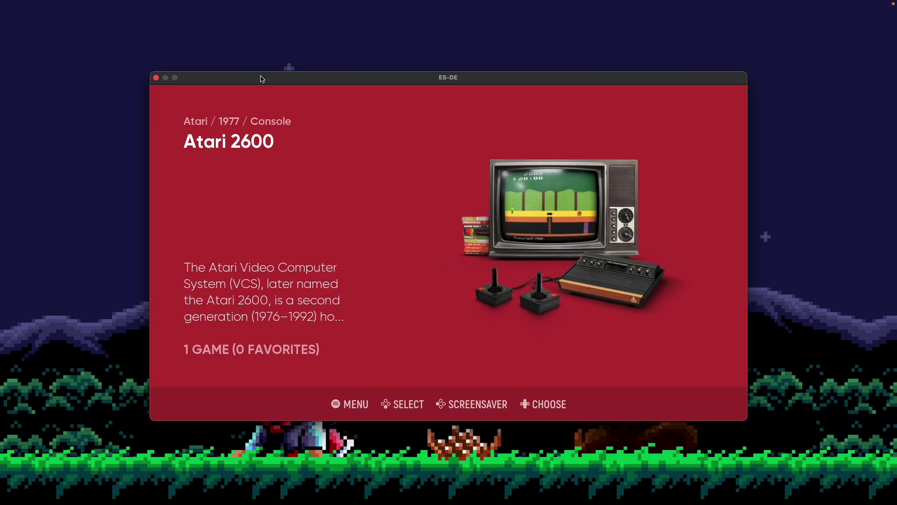
key(Right)
key(Right)
key(Right)
key(Right)
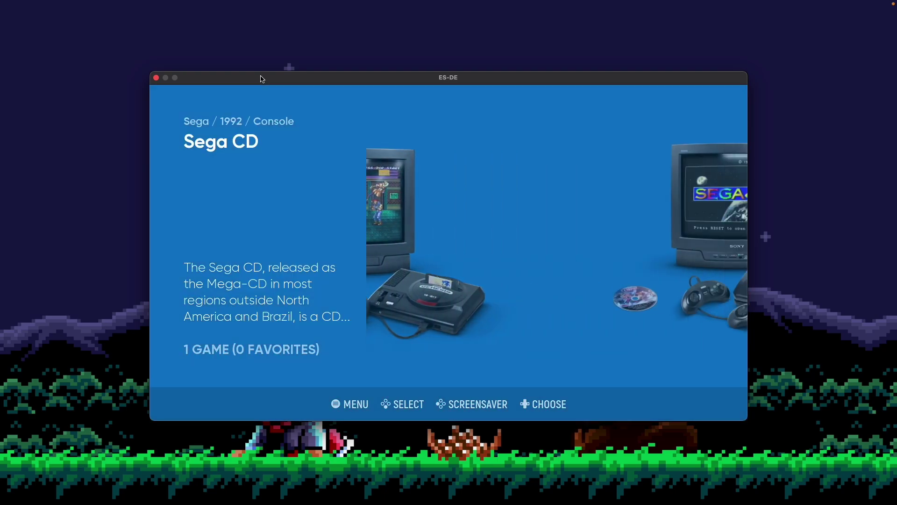
key(Right)
key(Right)
key(Right)
key(Right)
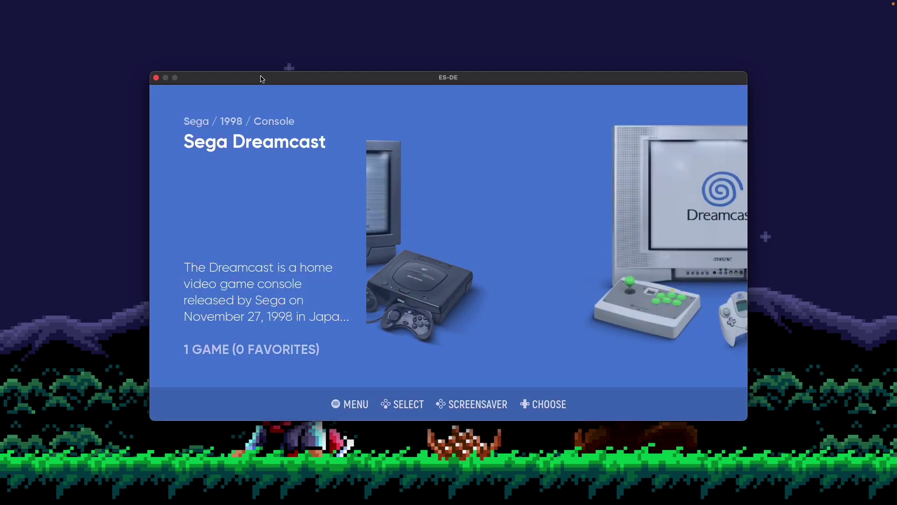
- Compare the portable systems Atari Lynx and Sega Game Gear with the preceding Sega Dreamcast console in the hardware type order
key(Right)
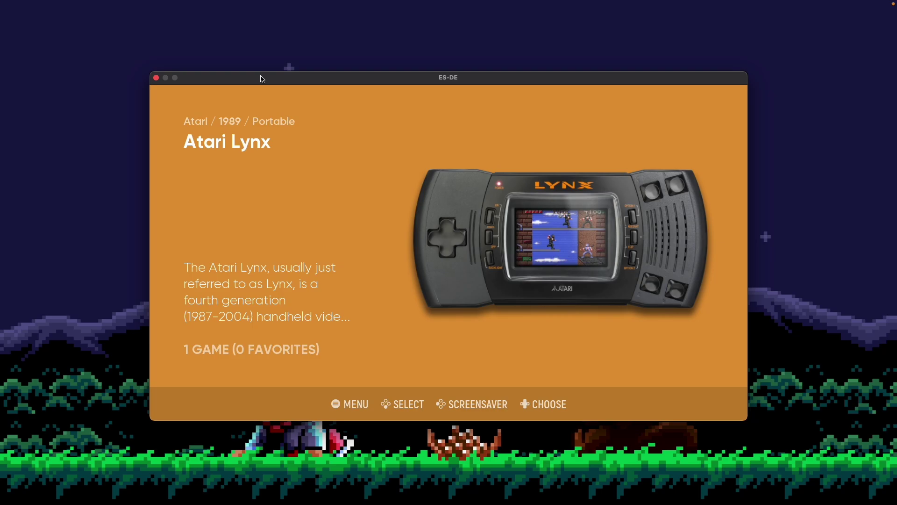
key(Right)
key(Left)
key(Left)
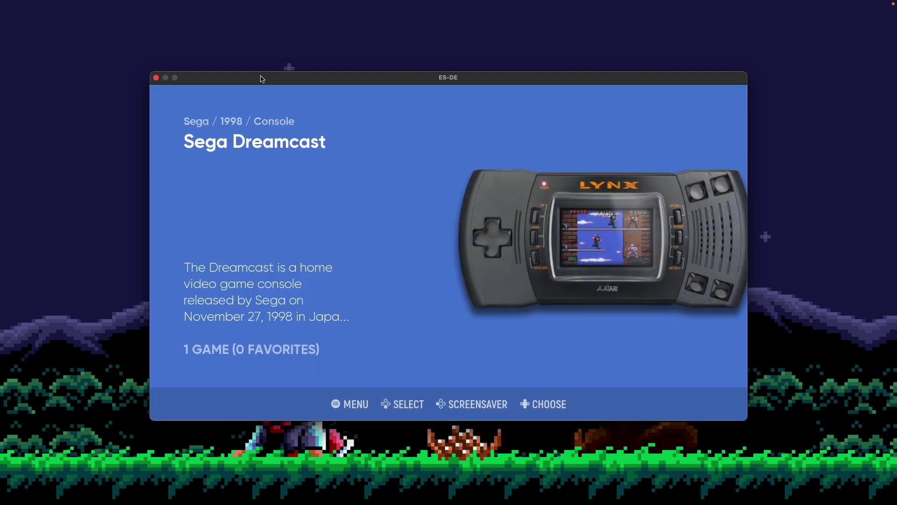
key(Right)
key(Right)
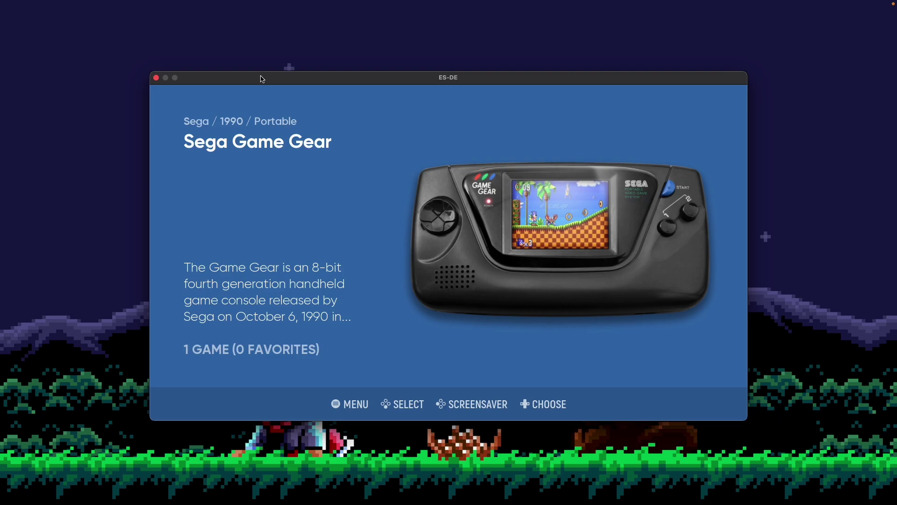
- Set Systems Sorting in the UI settings to Manufacturer, HW Type, Rel. Year and return to the system view
key(Escape)
key(Down)
key(Return)
key(Down)
key(Down)
key(Down)
key(Down)
key(Down)
key(Down)
key(Down)
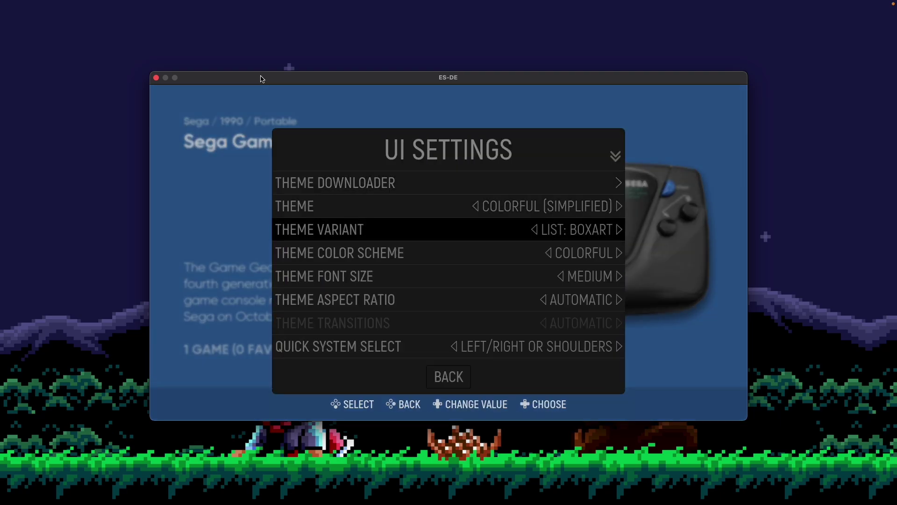
key(Down)
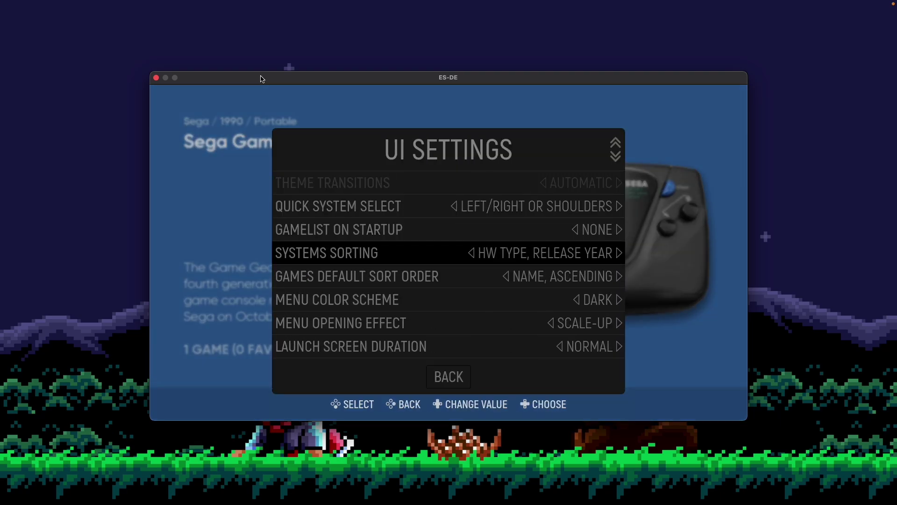
key(Return)
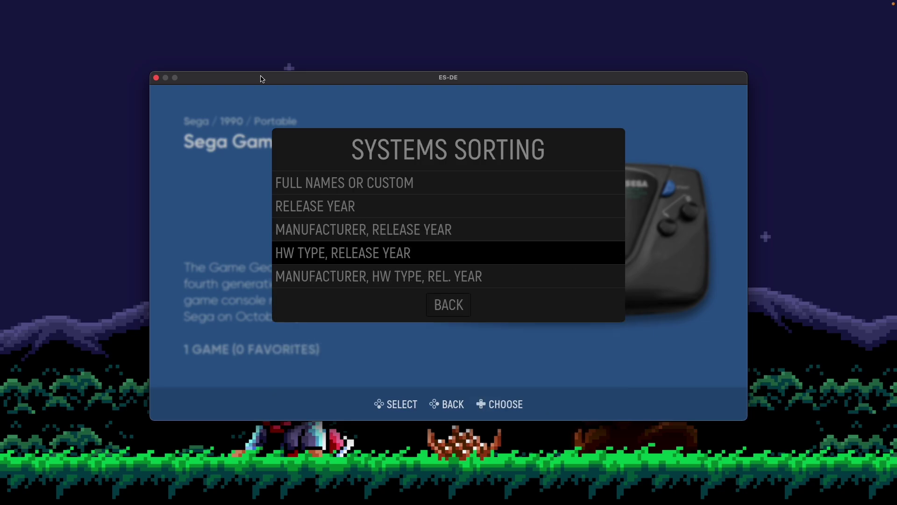
key(Down)
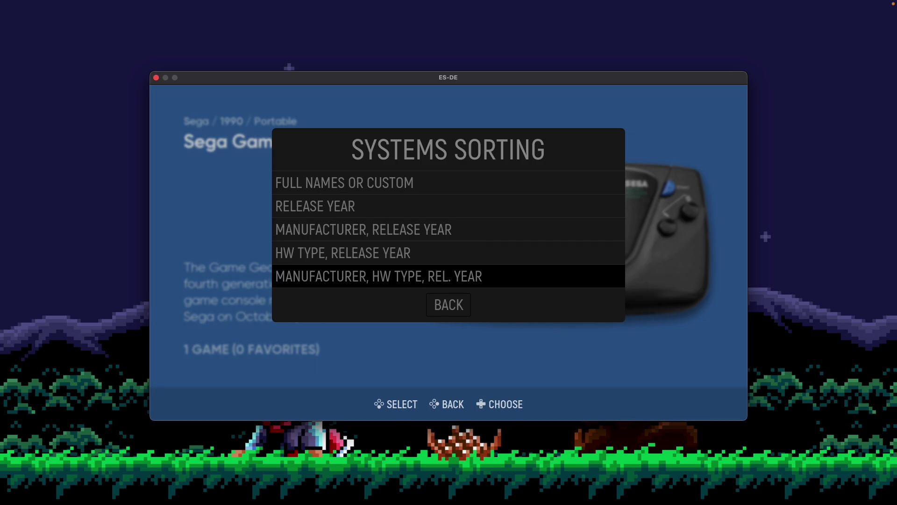
key(Return)
key(BackSpace)
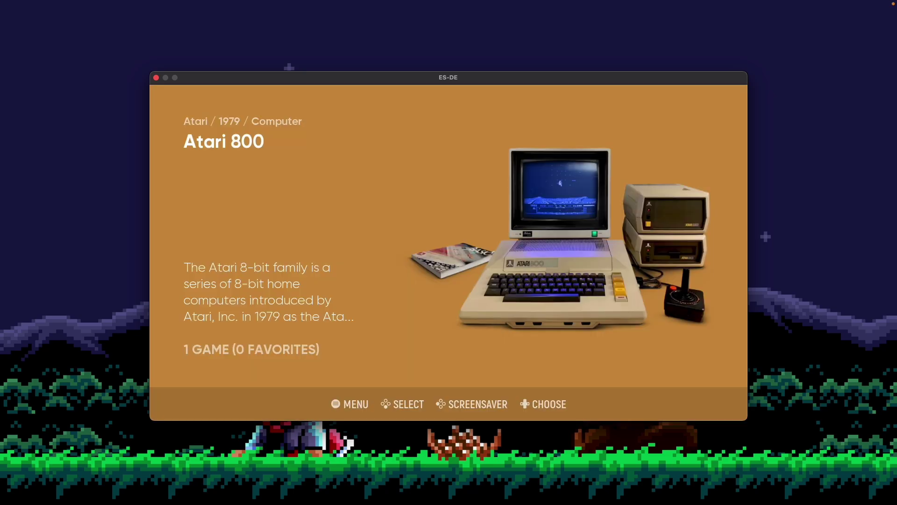
- Browse the Atari systems under manufacturer, hardware type and release year sorting, from Atari 800 up to Sega Model 2
key(Right)
key(Right)
key(Right)
key(Right)
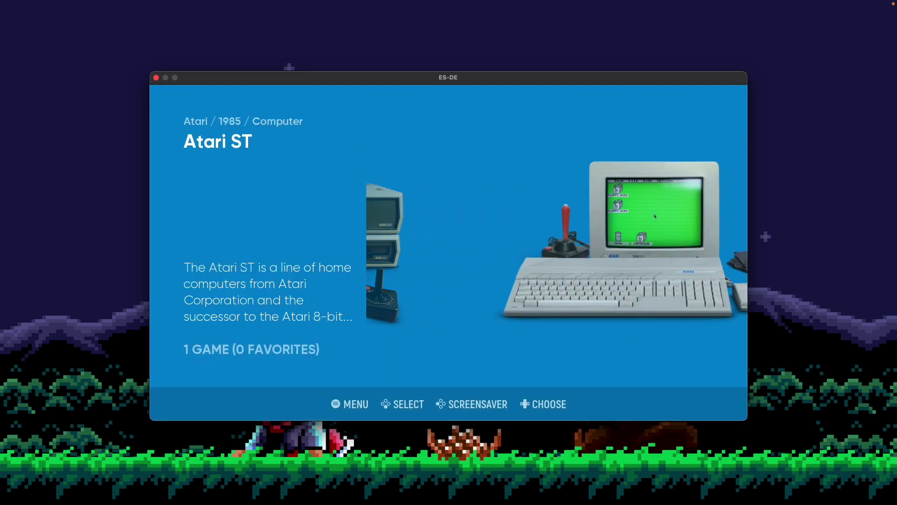
key(Right)
key(Right)
key(Right)
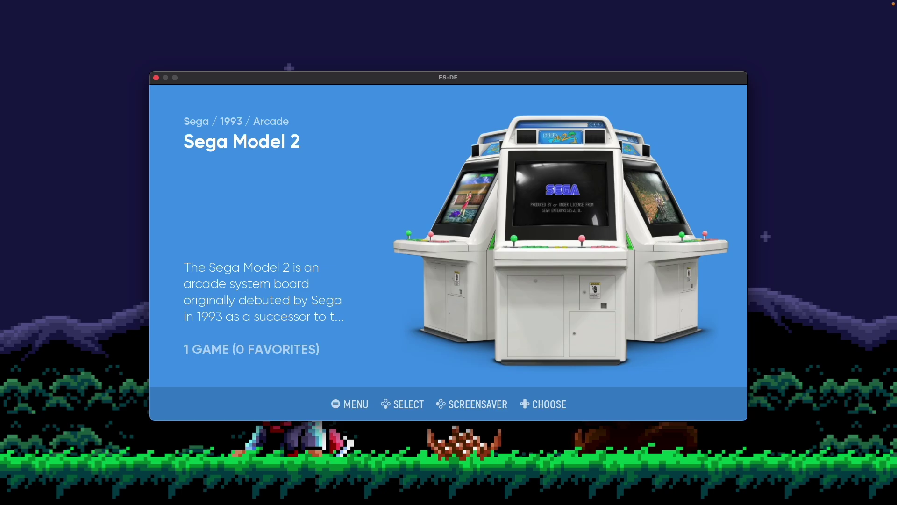
- Browse the Sega systems under manufacturer and hardware type sorting, from the arcade boards through SG-1000, Genesis and Saturn to Game Gear
key(Right)
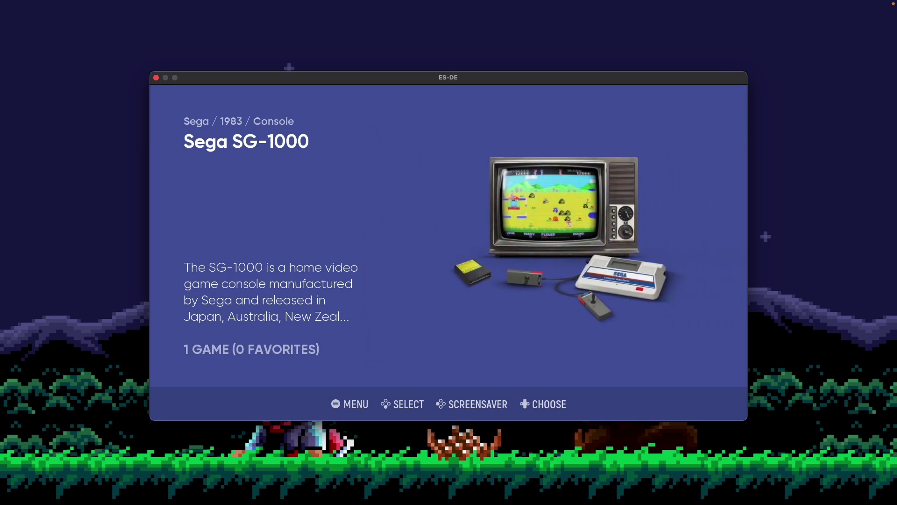
key(Right)
key(Right)
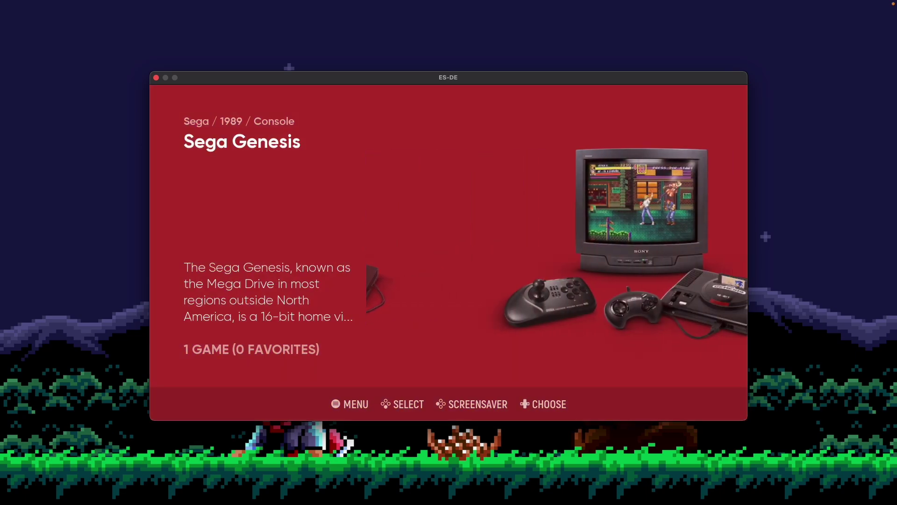
key(Right)
key(Right)
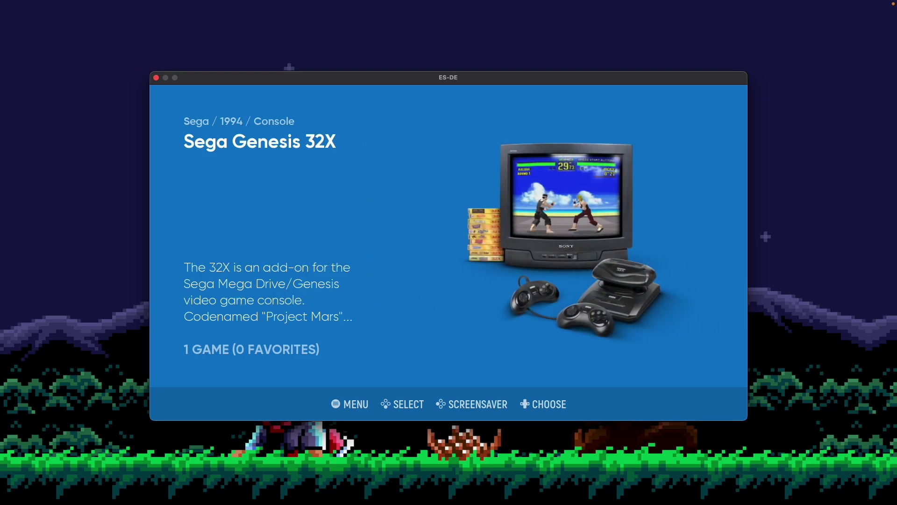
key(Right)
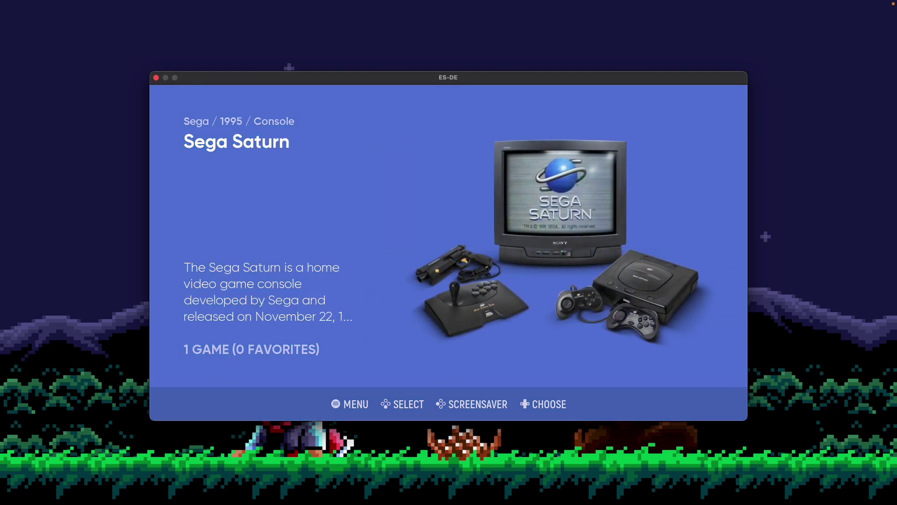
key(Right)
key(Right)
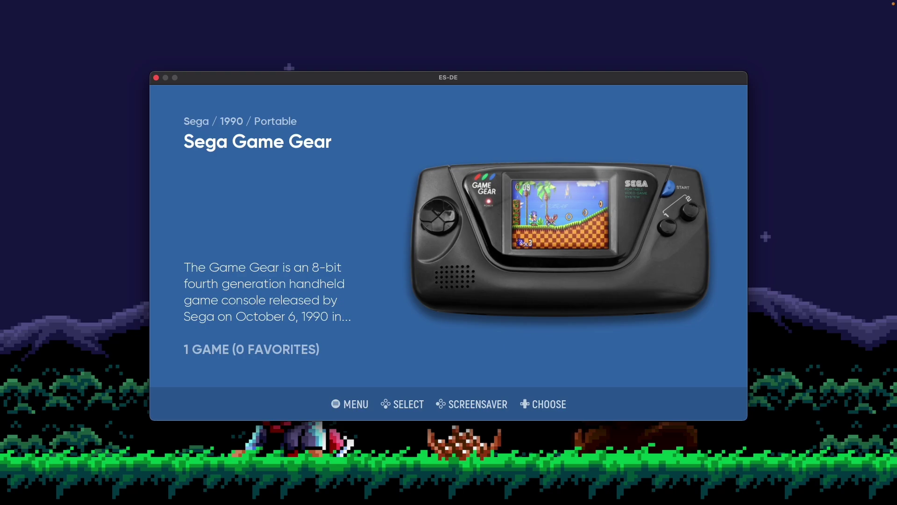
- Go back through the Sega consoles to SG-1000 and recheck their release year order up to Sega Master System
key(Left)
key(Left)
key(Left)
key(Left)
key(Left)
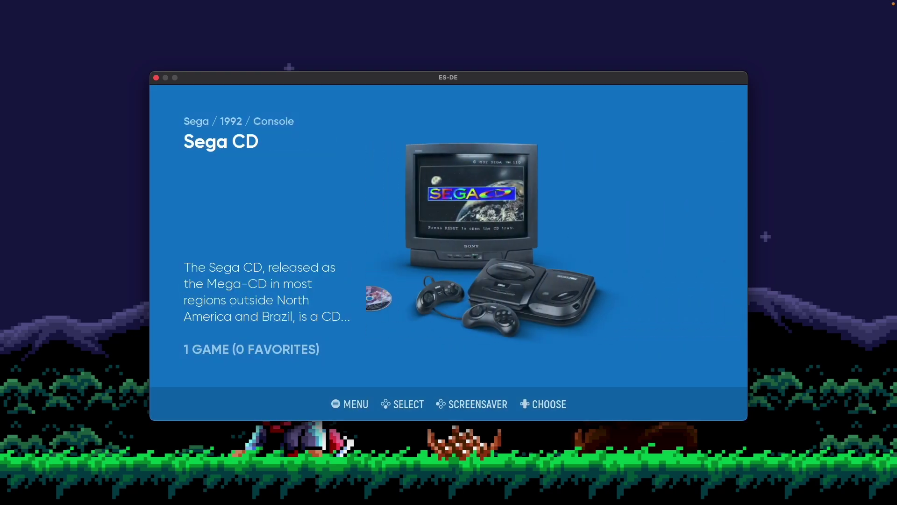
key(Left)
key(Left)
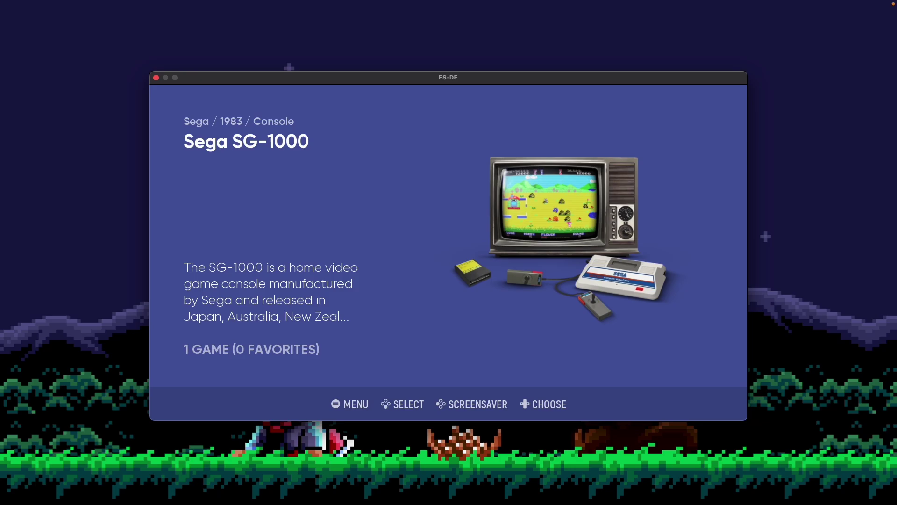
key(Right)
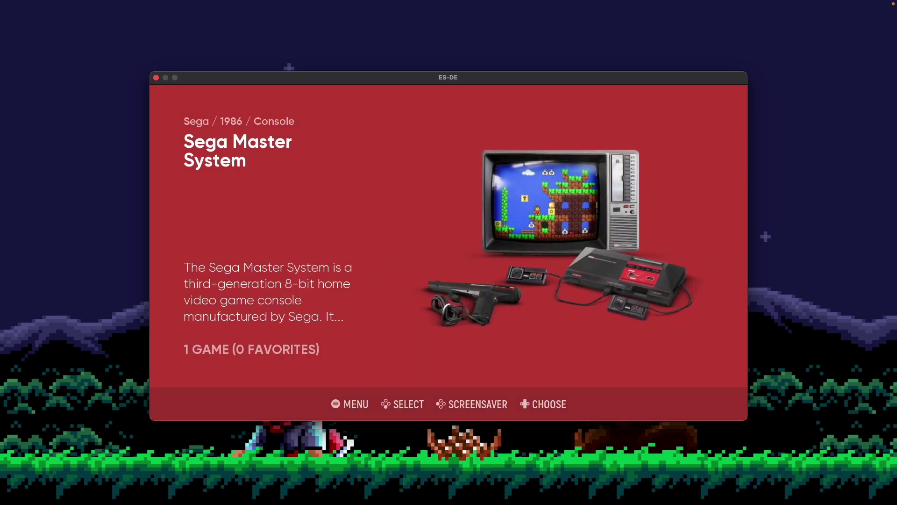
- Browse the Sega consoles in release year order from Sega Master System through Genesis and Genesis 32X to Dreamcast
key(Right)
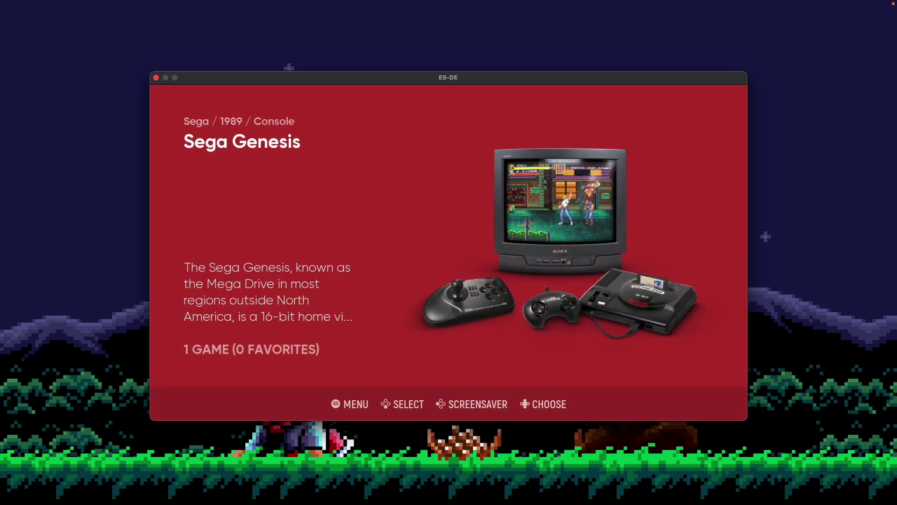
key(Right)
key(Right)
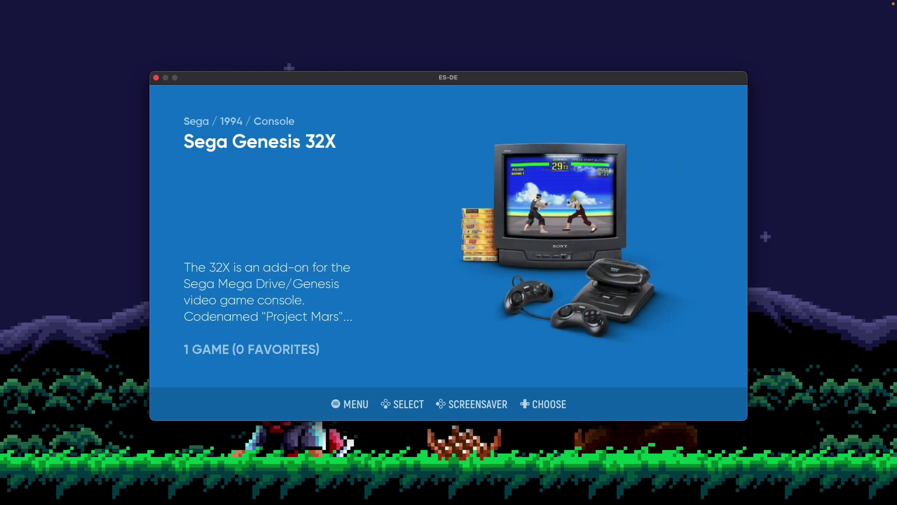
key(Right)
key(Right)
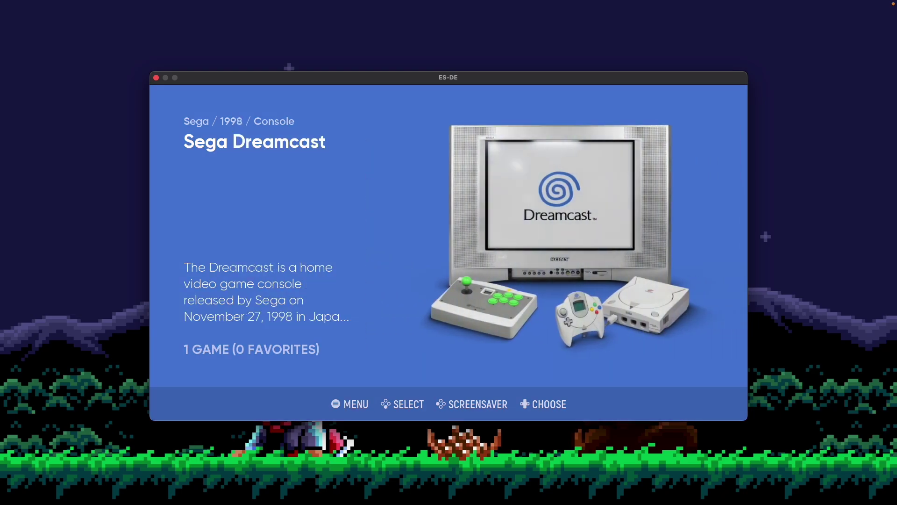
- Change Systems Sorting in the UI settings to the option four entries above Manufacturer, HW Type, Rel. Year
key(Escape)
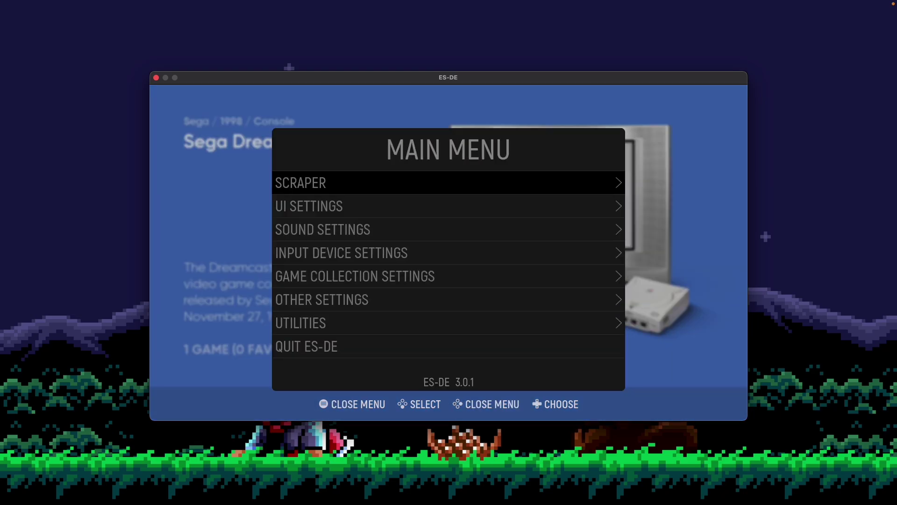
key(Down)
key(Return)
key(Down)
key(Down)
key(Down)
key(Down)
key(Down)
key(Down)
key(Down)
key(Down)
key(Down)
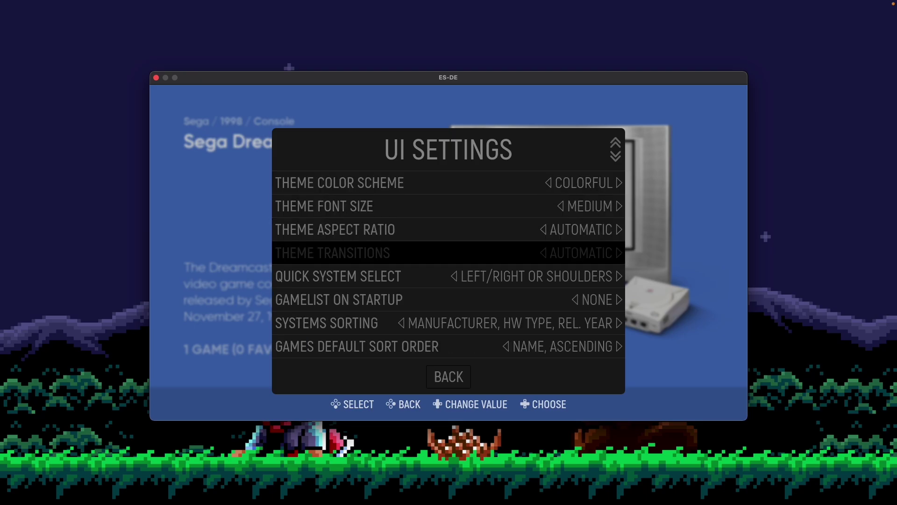
key(Return)
key(Up)
key(Up)
key(Up)
key(Up)
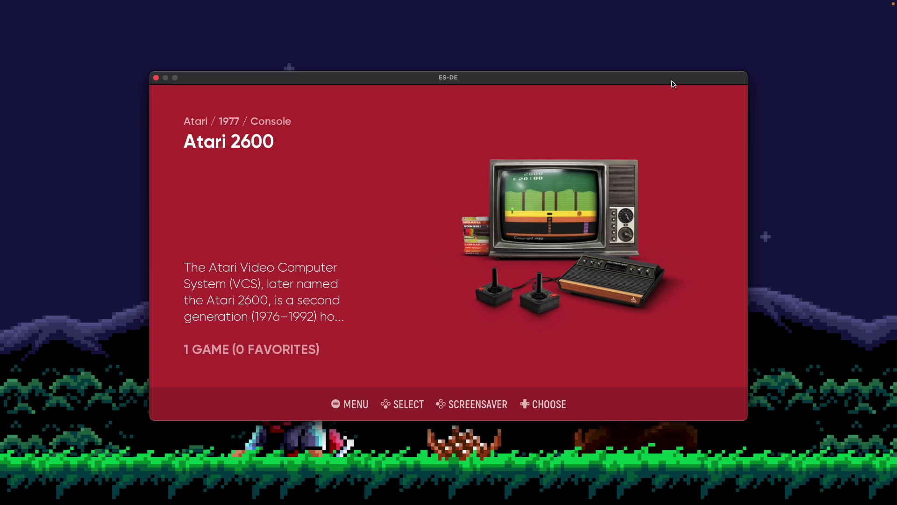
- Switch to the ES-DE: Custom Systems Sorting Generator spreadsheet in Google Chrome and open its Instructions sheet
key(ctrl+Up)
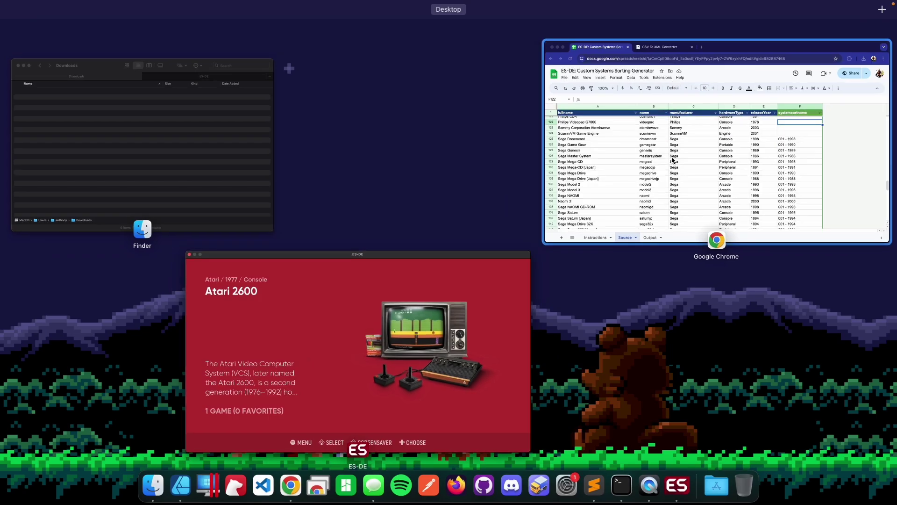
click(673, 161)
click(237, 410)
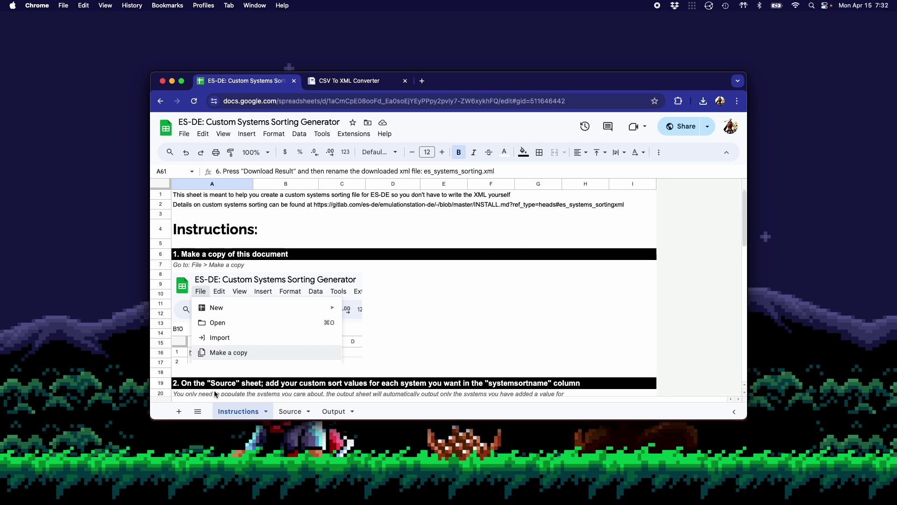
- Read through the instructions for creating es_systems_sorting.xml, from copying the document to setting Systems Sorting in ES-DE
scroll(345, 287, down, 10)
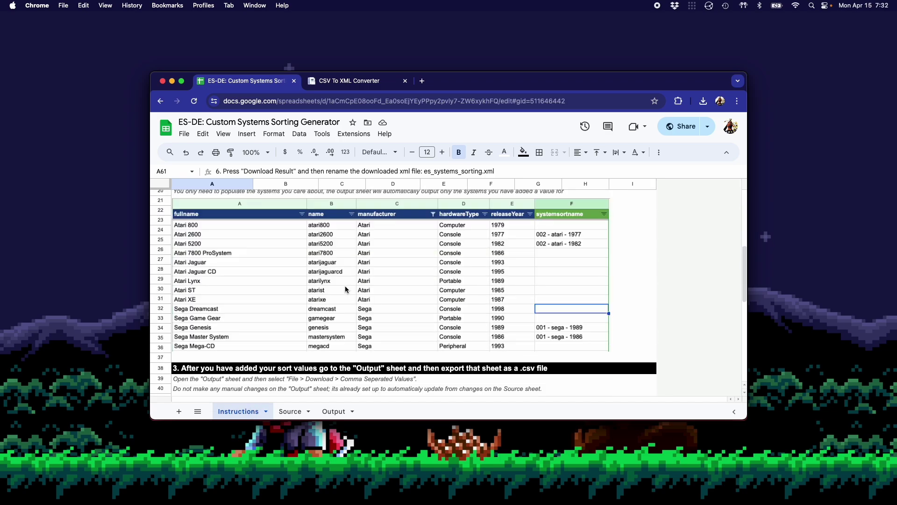
scroll(345, 285, up, 10)
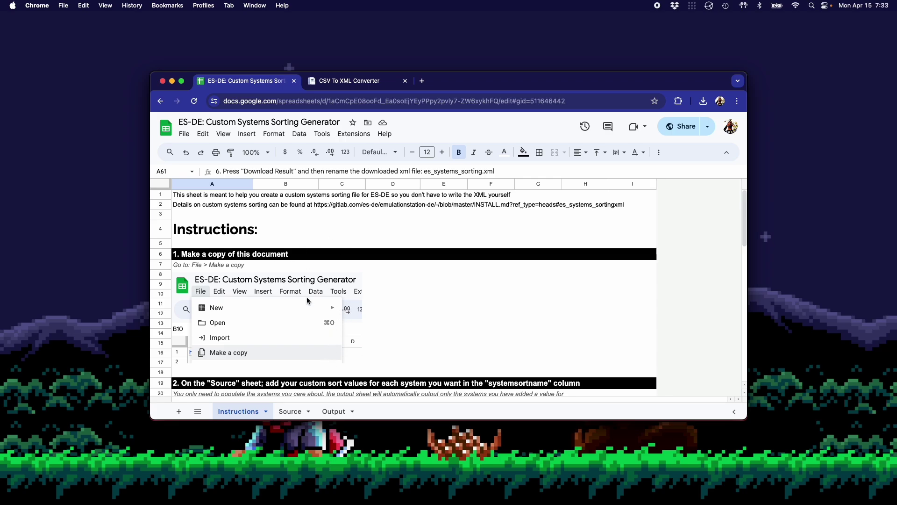
scroll(363, 288, down, 1)
scroll(363, 287, down, 5)
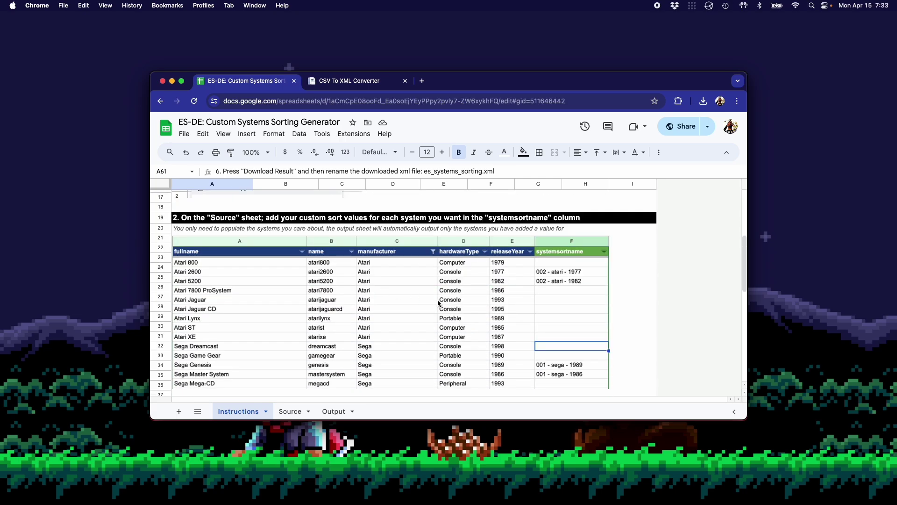
scroll(568, 306, down, 8)
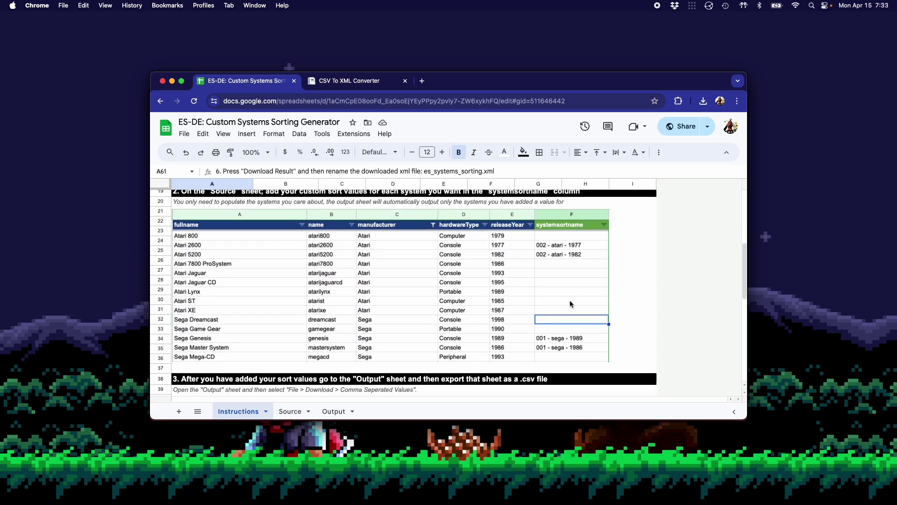
scroll(426, 269, down, 3)
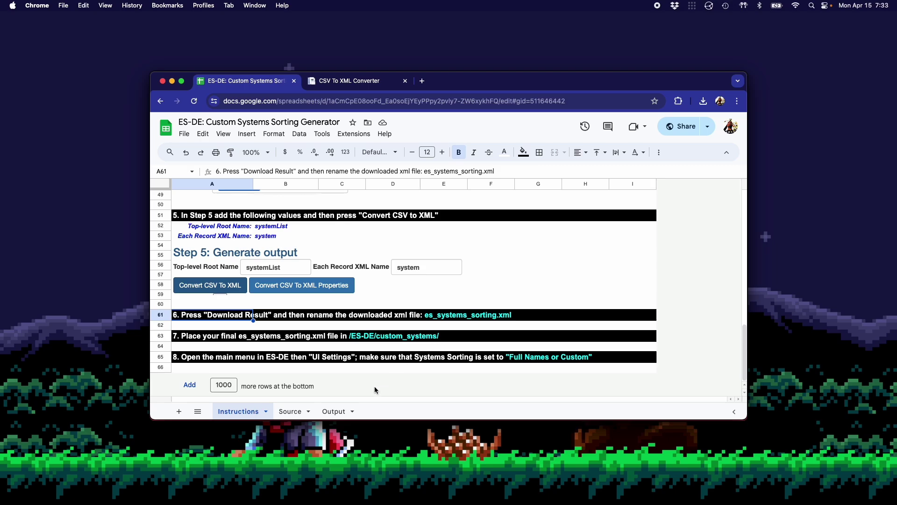
- Open the Source sheet and examine the Sega and Atari rows, the systemsortname column and the Atari 800 sort formula
click(293, 411)
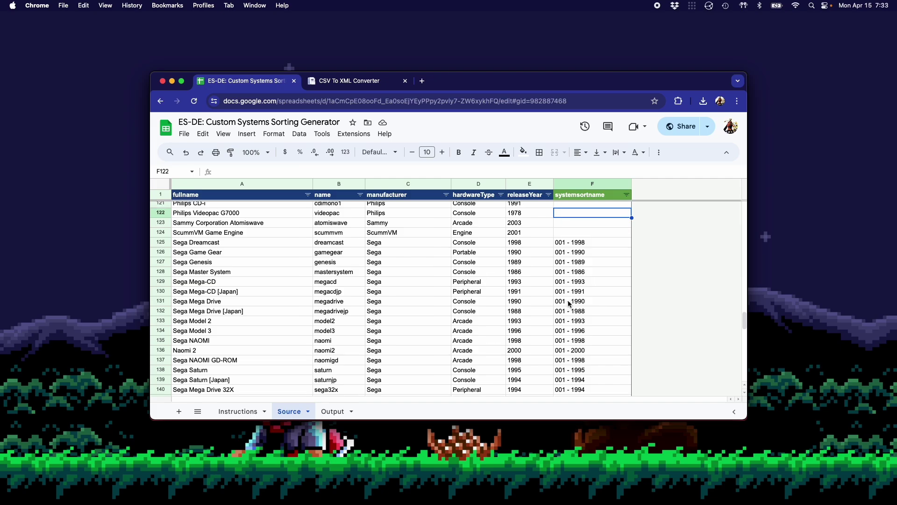
drag(413, 242, 412, 292)
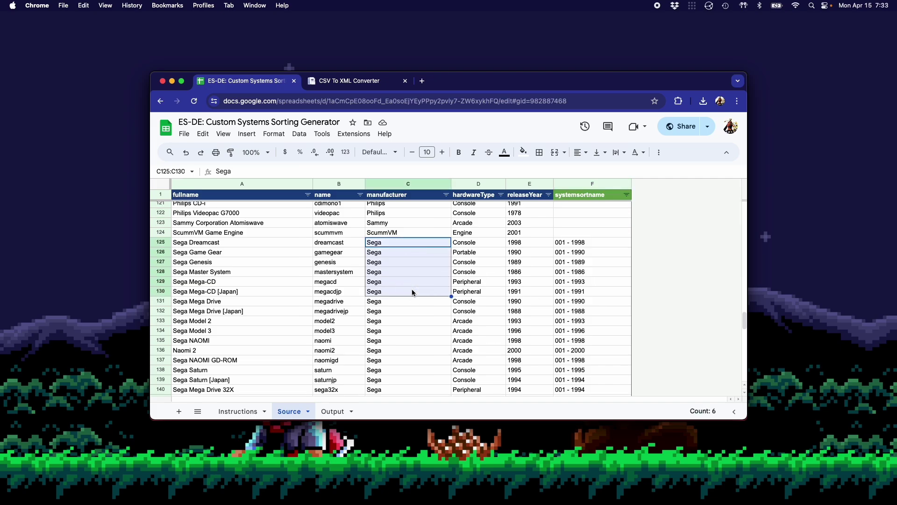
scroll(419, 302, up, 5)
scroll(419, 300, up, 20)
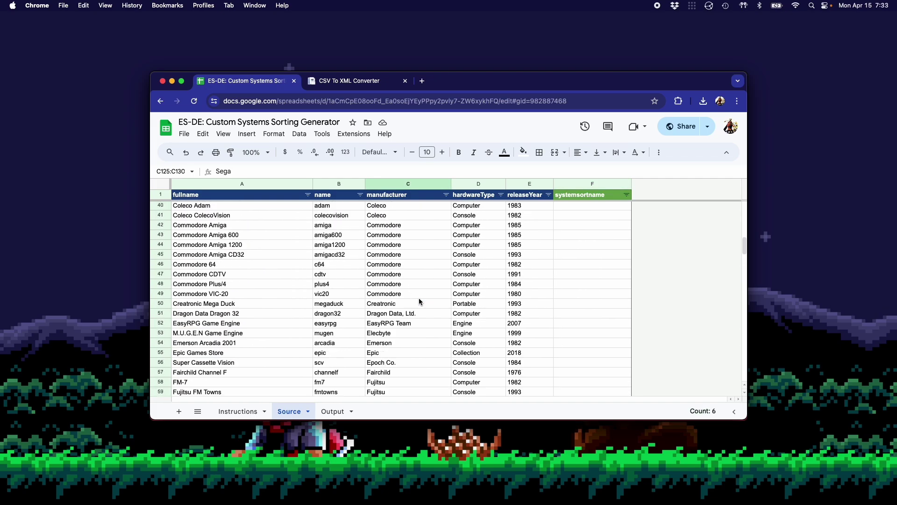
drag(415, 262, 422, 303)
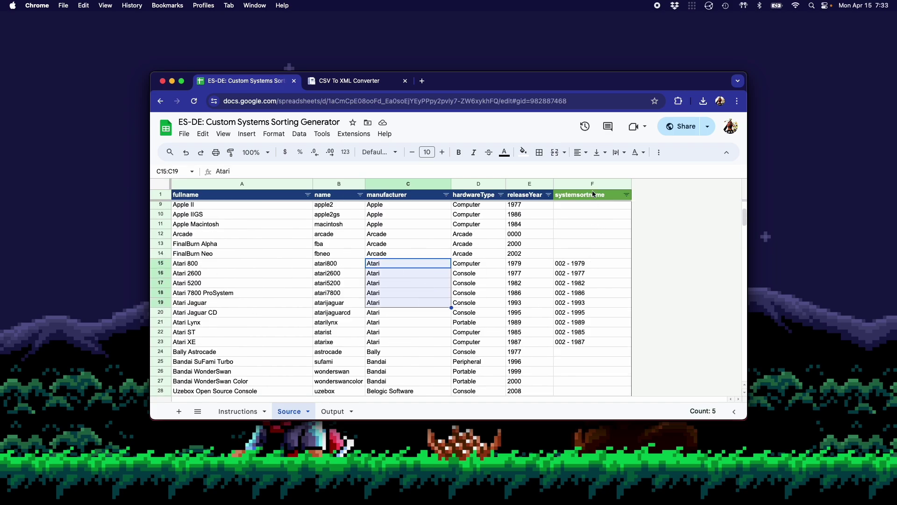
click(602, 183)
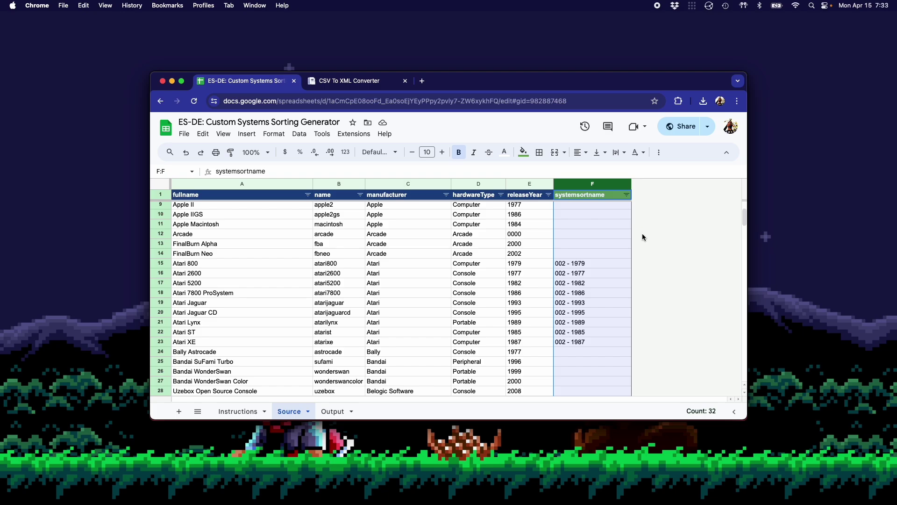
click(614, 265)
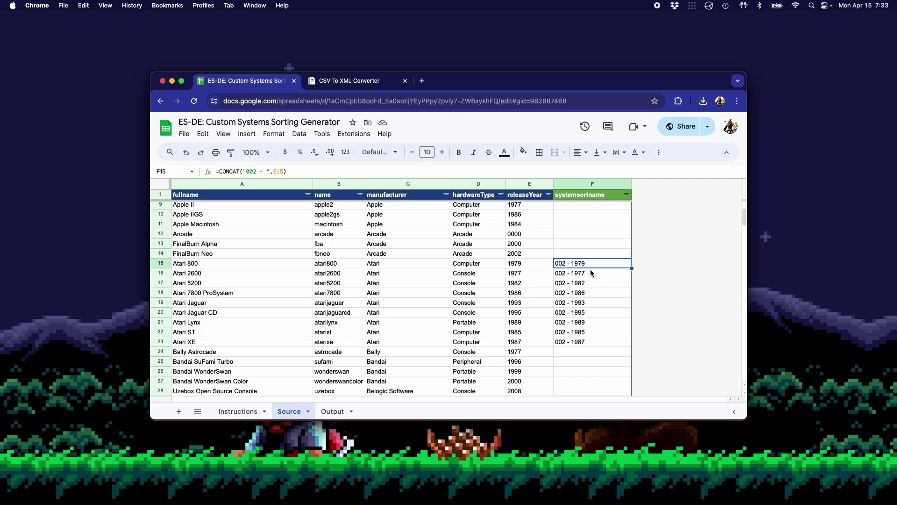
- Review the Sega systems' systemsortname values and the Naomi 2 formula, and compare them with the Atari sort values
scroll(591, 271, down, 20)
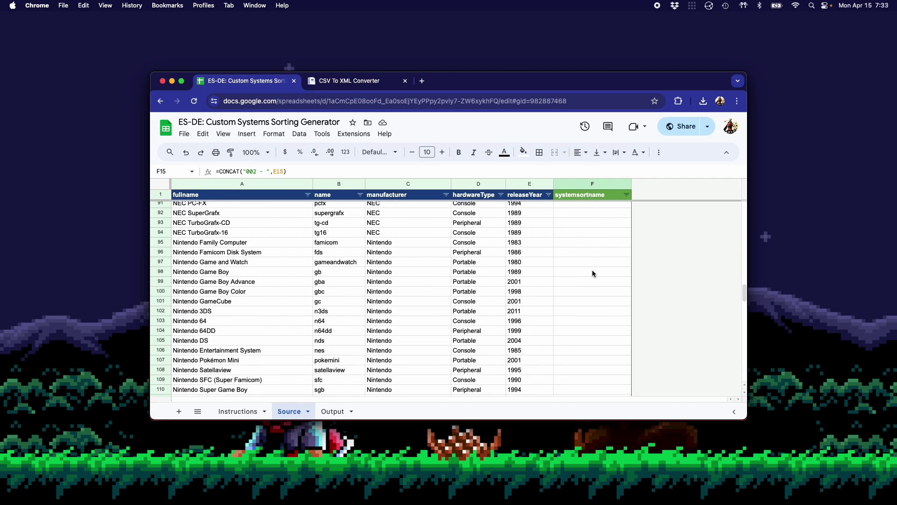
scroll(592, 271, down, 10)
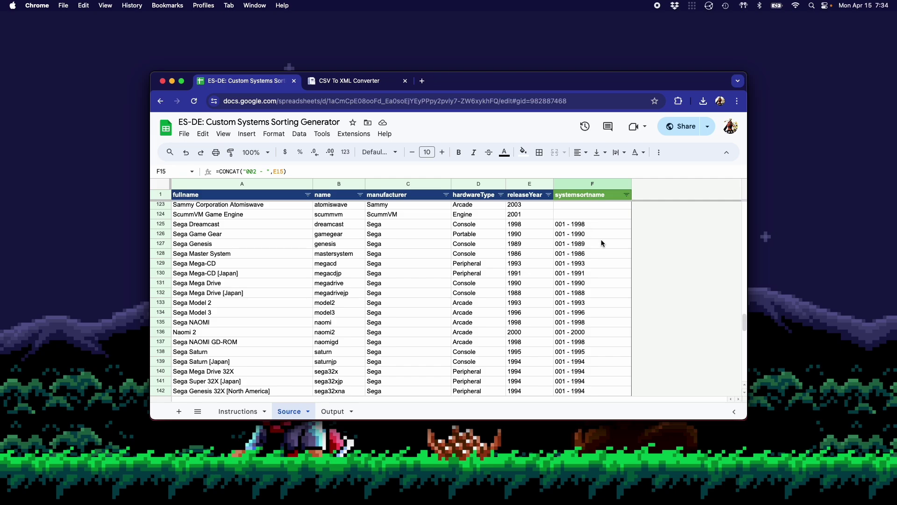
drag(599, 225, 605, 358)
click(605, 336)
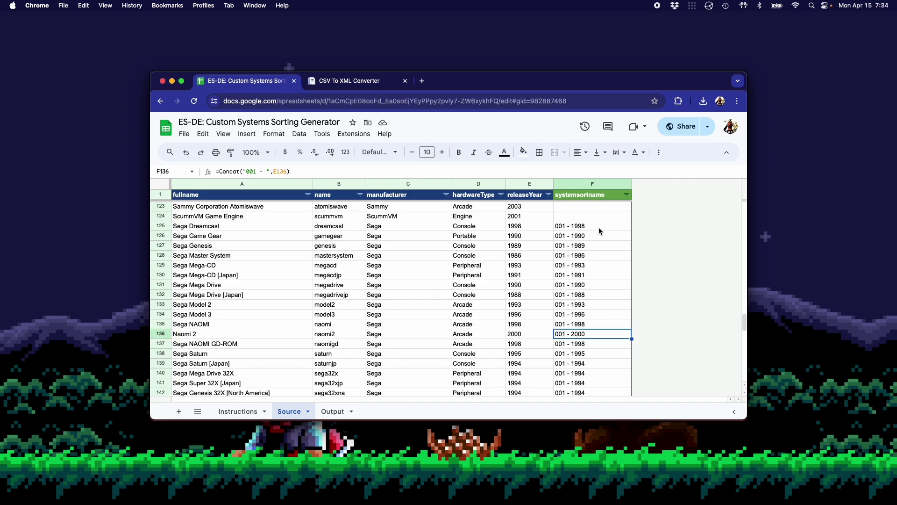
scroll(603, 265, up, 15)
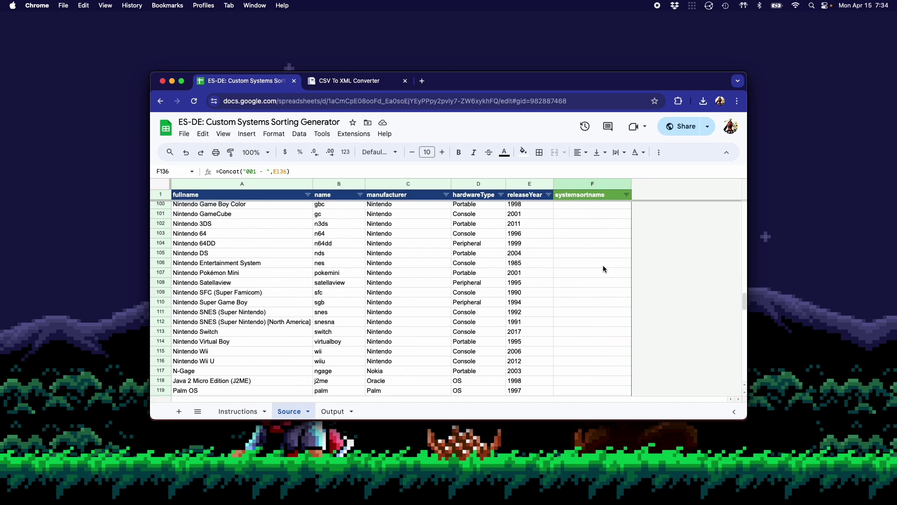
scroll(603, 265, up, 20)
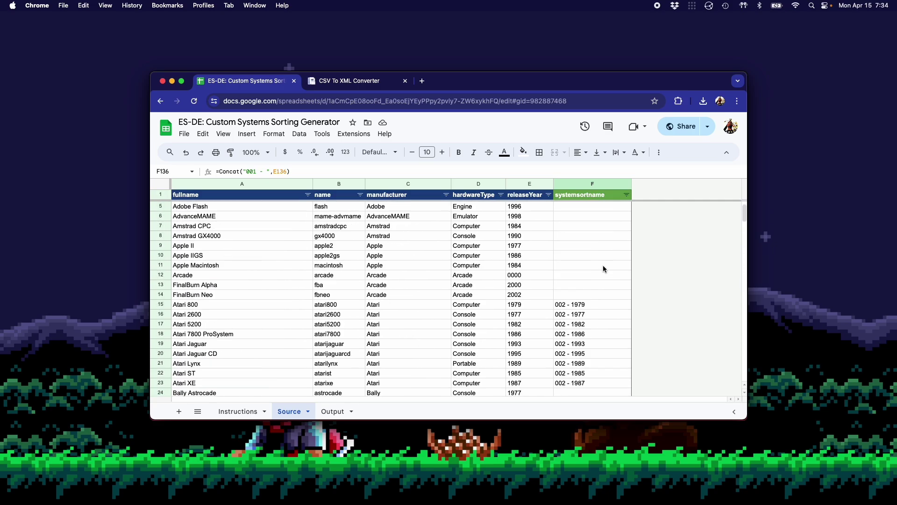
scroll(592, 337, down, 1)
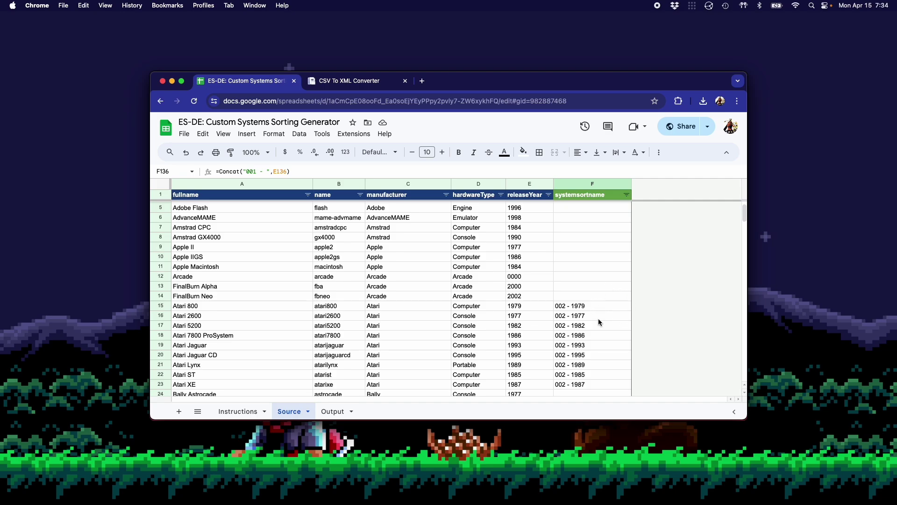
- Open the Output sheet and examine the generated name and systemsortname columns for the Atari and Sega systems
click(334, 413)
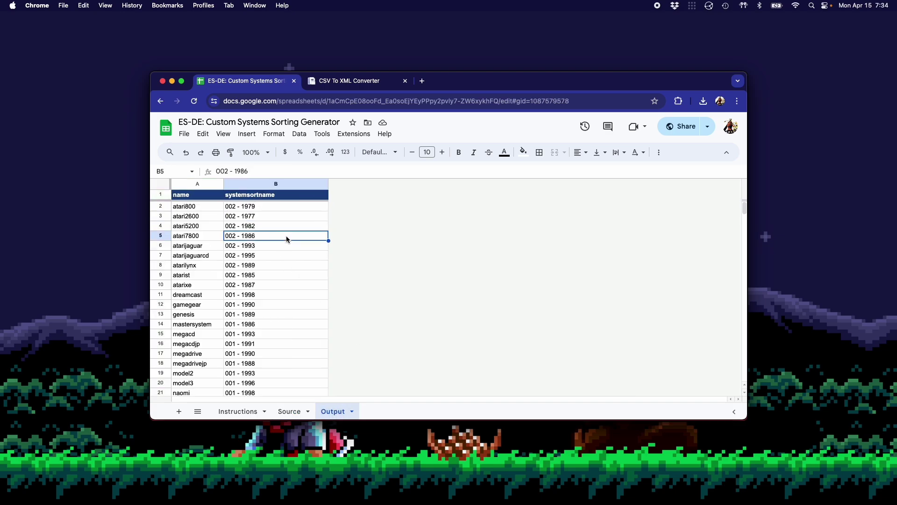
drag(279, 206, 287, 280)
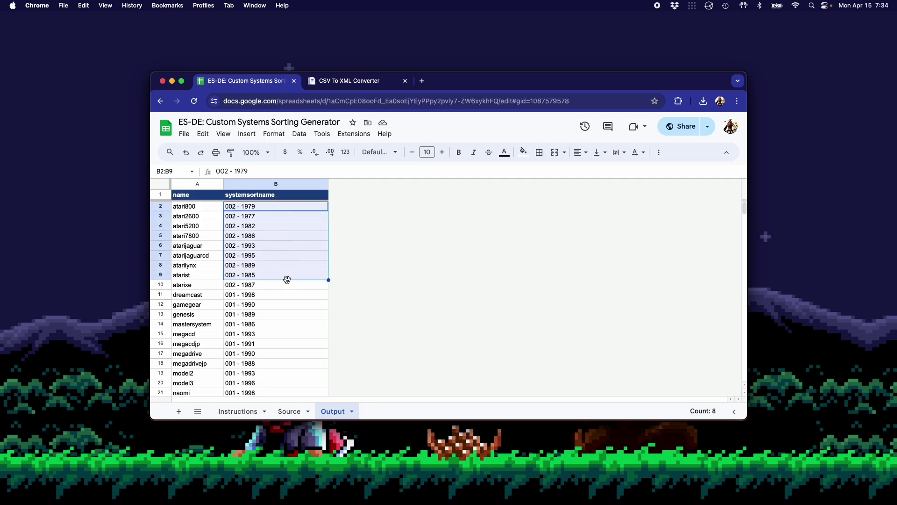
click(301, 246)
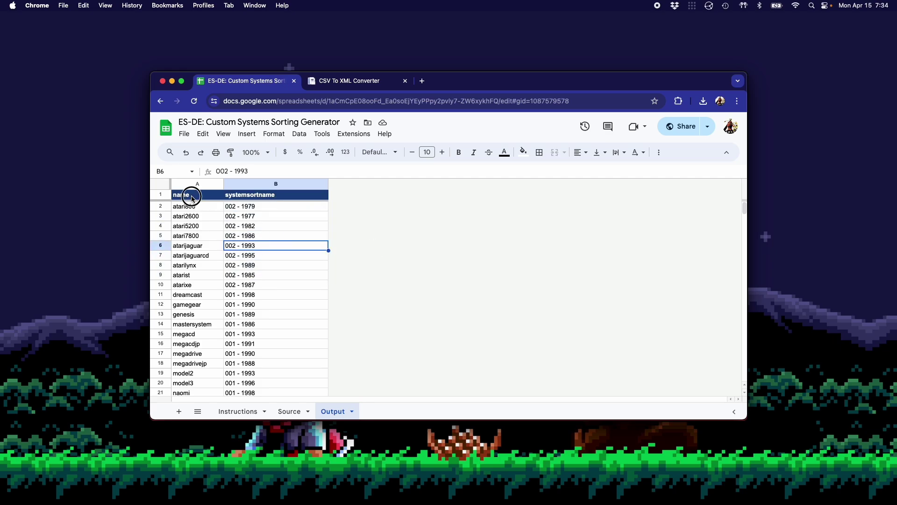
drag(184, 196, 280, 195)
click(381, 235)
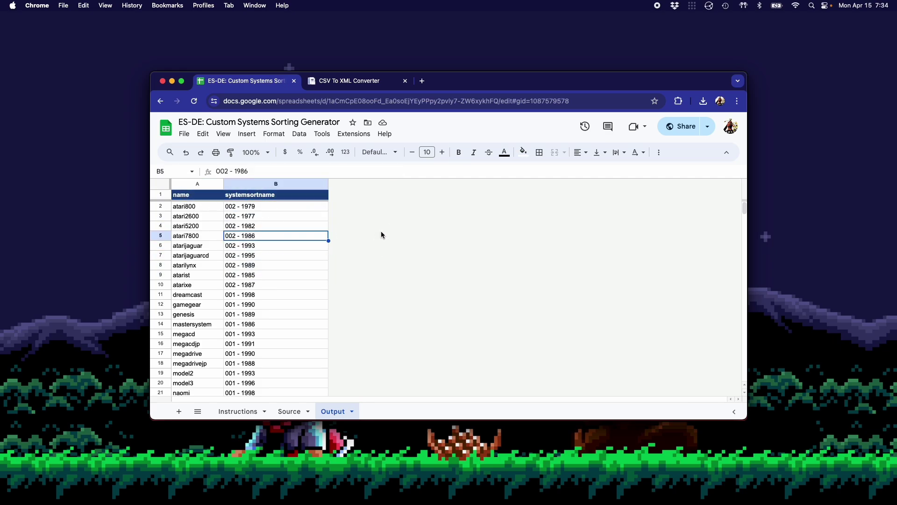
- Download the Output sheet as a Comma Separated Values (.csv) file
click(184, 134)
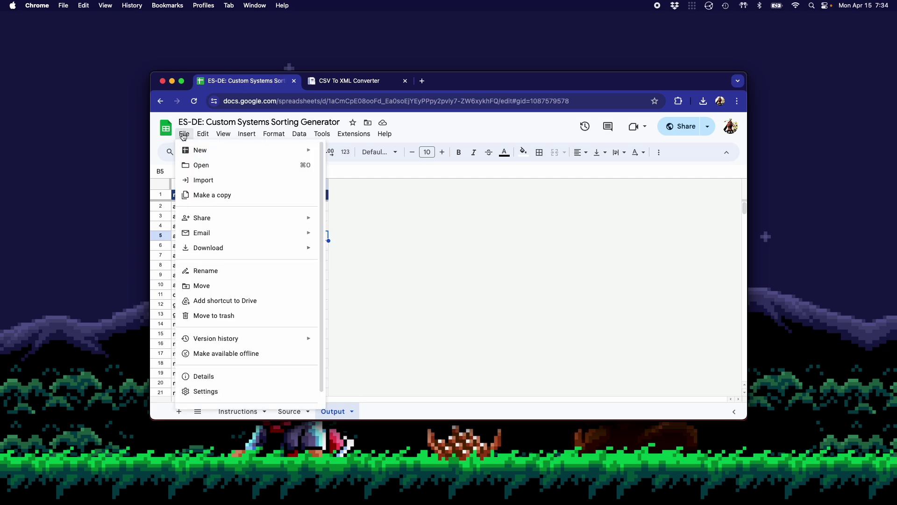
mouse_move(226, 249)
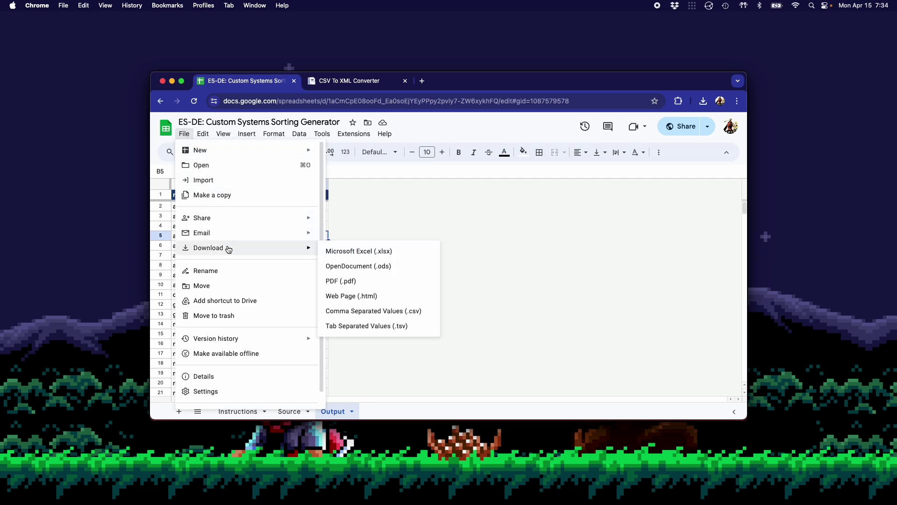
click(430, 311)
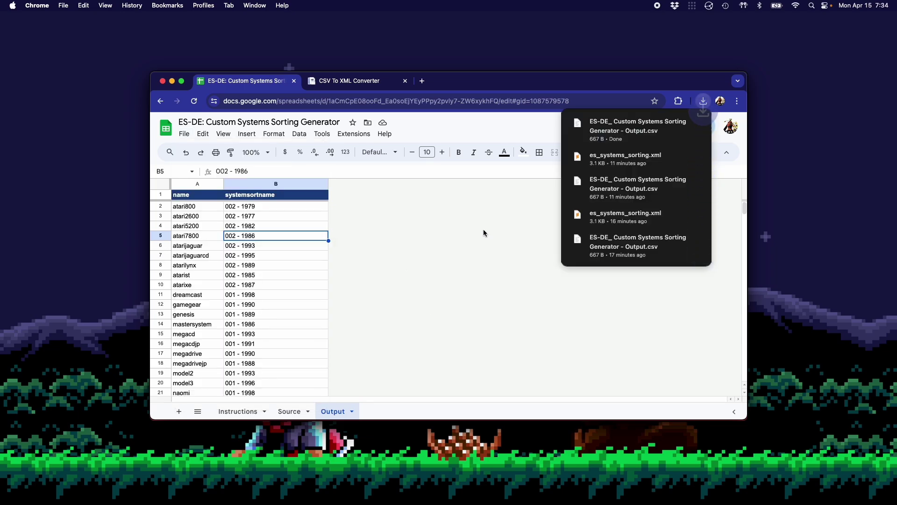
key(Down)
key(Down)
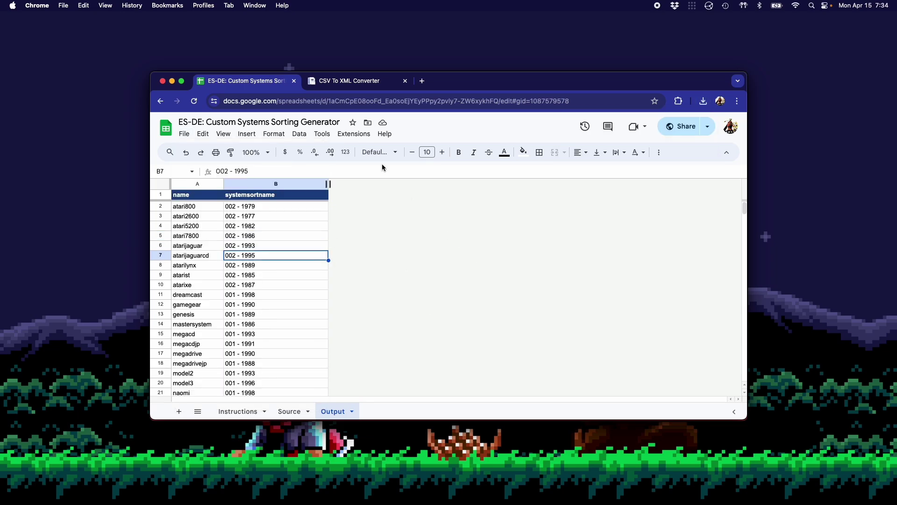
- Return to the Instructions sheet and find step 4 with the link to the CSV to XML converter
click(236, 412)
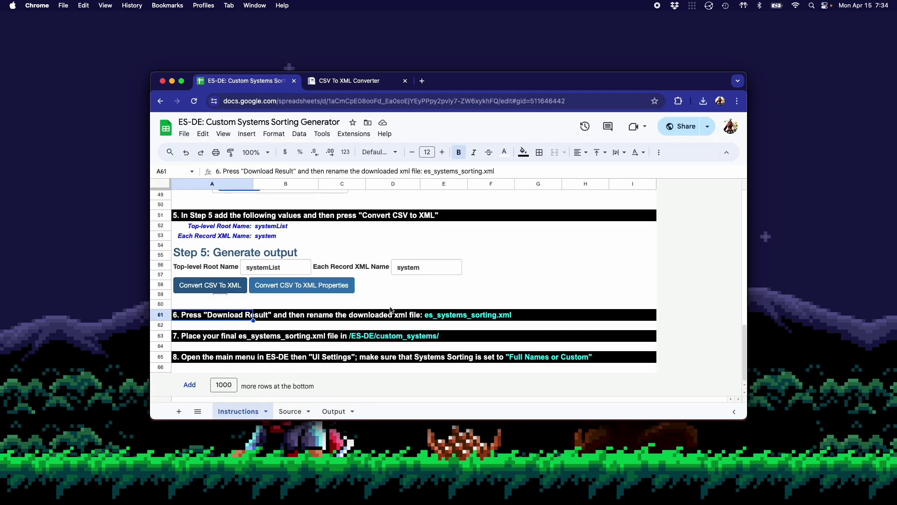
scroll(365, 287, up, 3)
scroll(366, 287, up, 1)
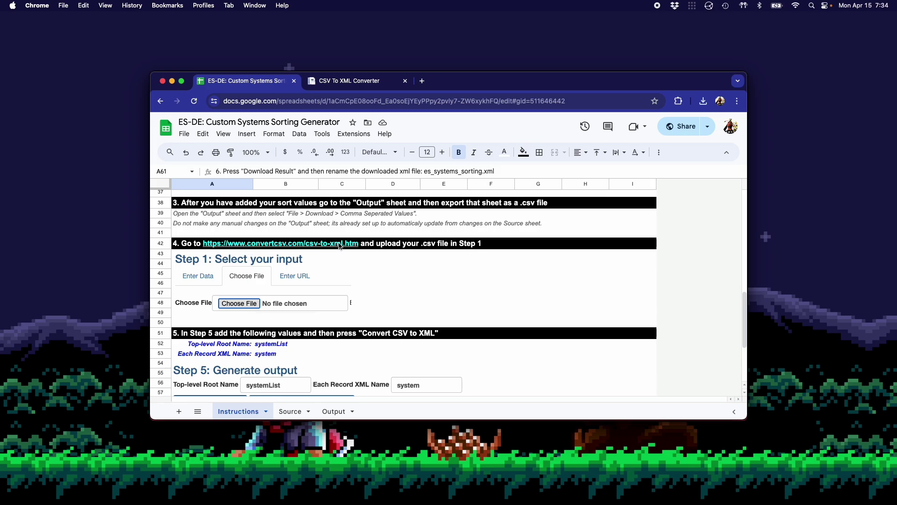
- Switch to the CSV to XML converter and load the Custom Systems Sorting Generator Output.csv from Downloads as the input file
click(348, 83)
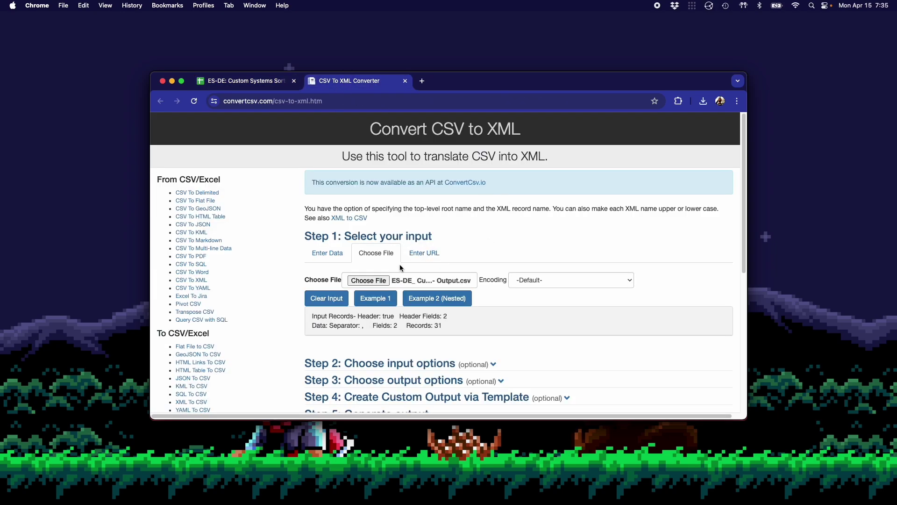
click(381, 281)
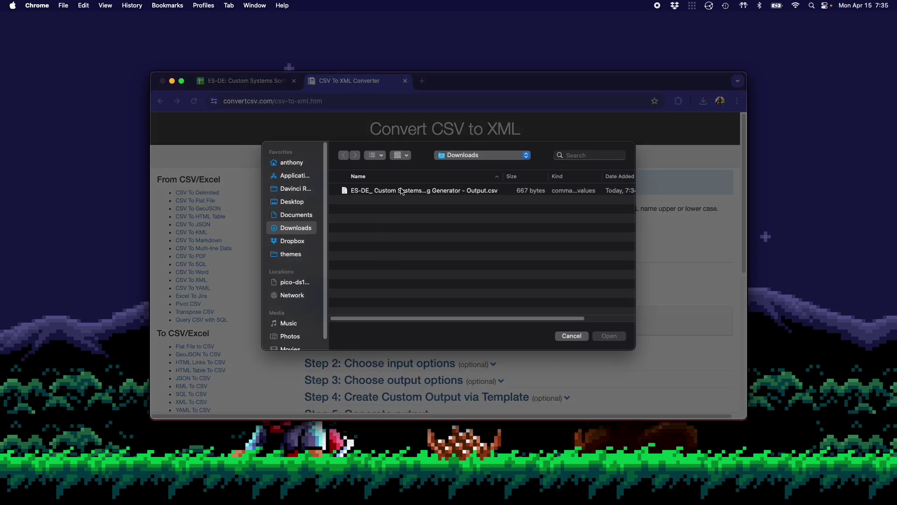
click(403, 190)
click(607, 335)
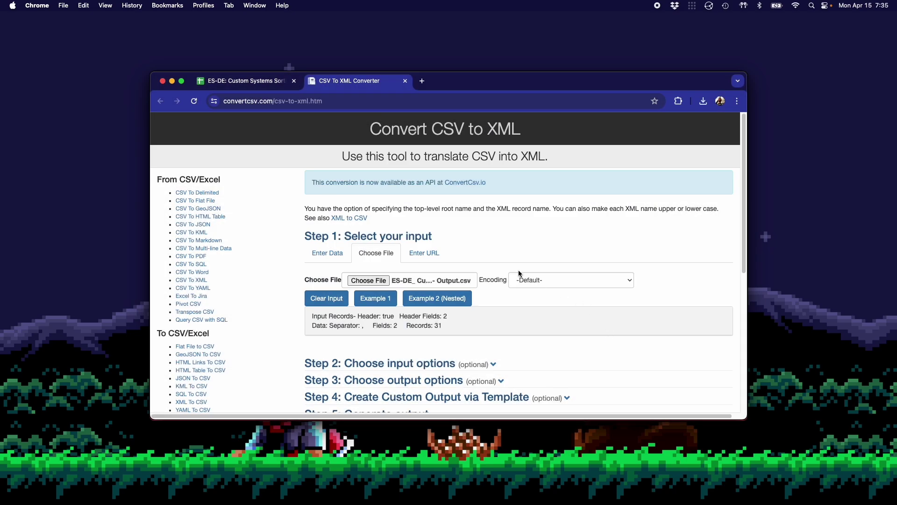
- Check in Step 5 that the Top-level Root Name is systemList and the Each Record XML Name is system
scroll(519, 273, down, 5)
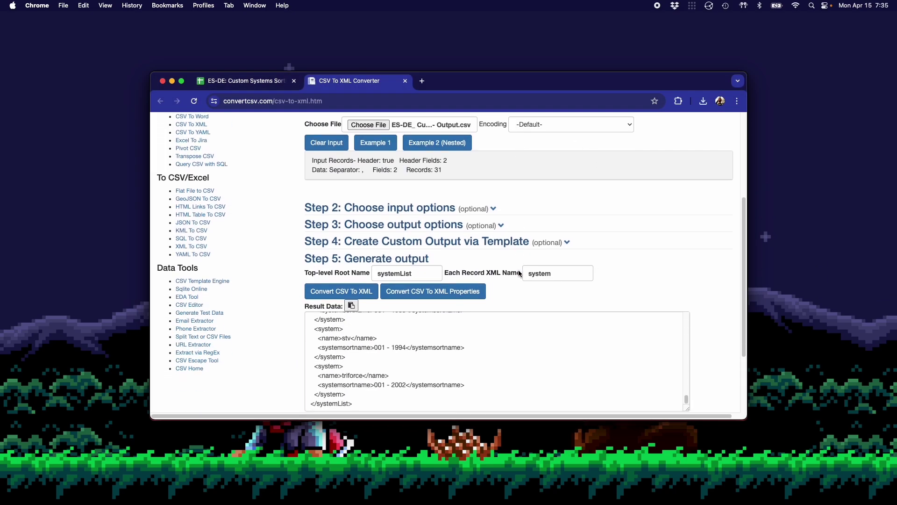
scroll(520, 274, down, 3)
double_click(395, 197)
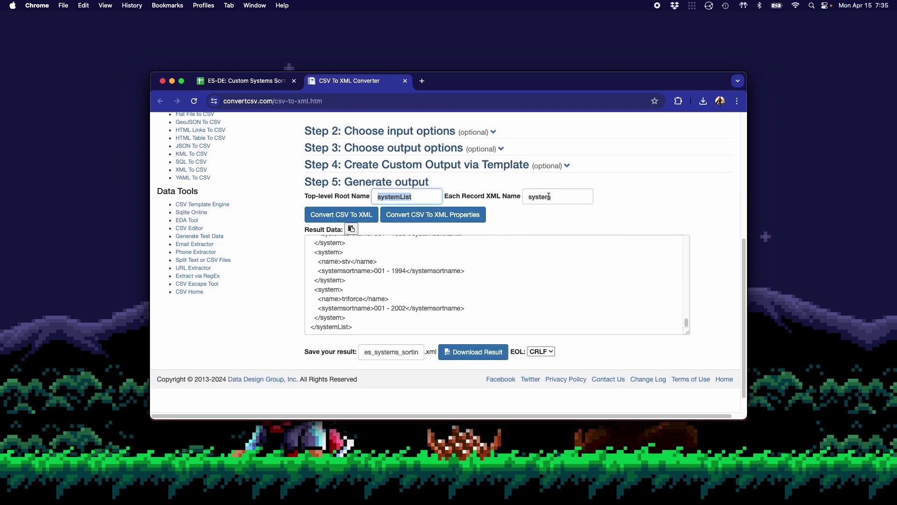
double_click(570, 195)
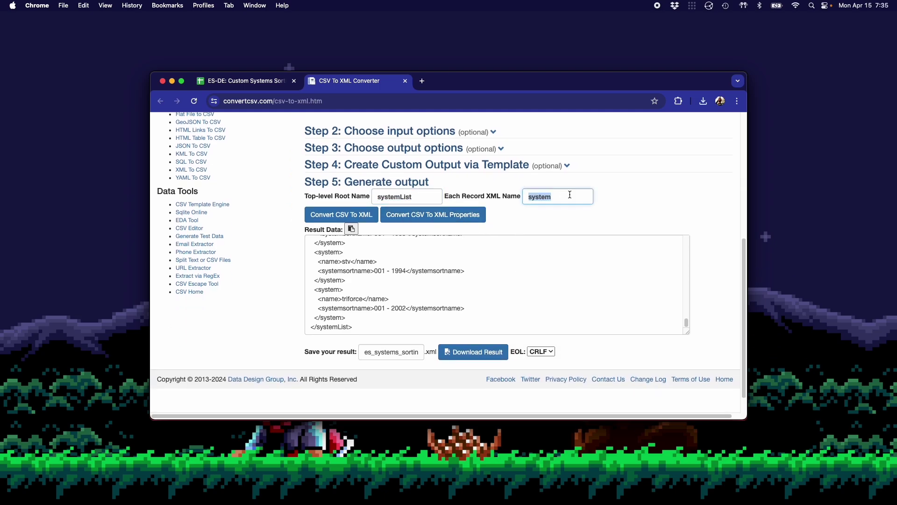
double_click(410, 197)
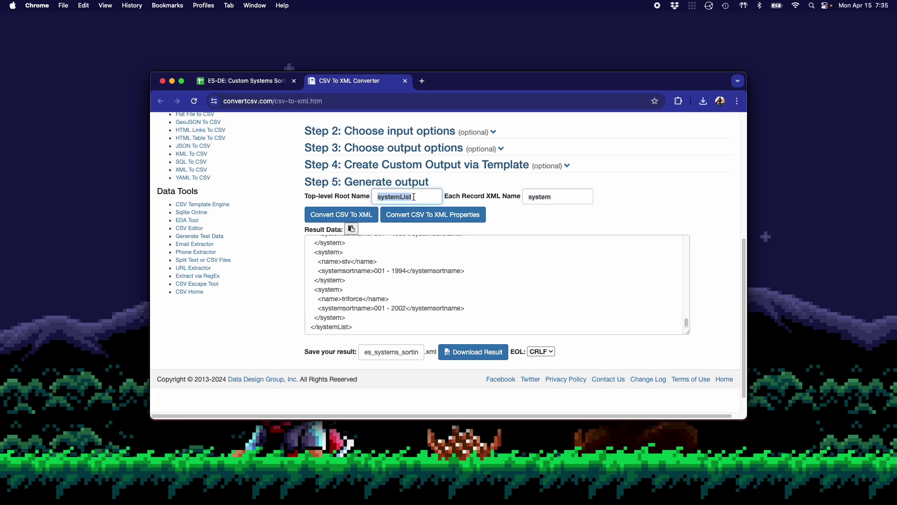
click(420, 197)
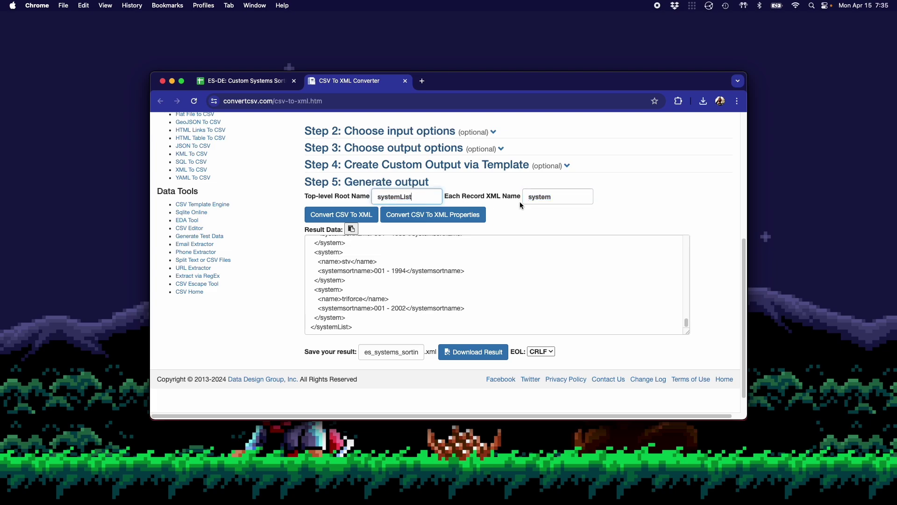
double_click(559, 196)
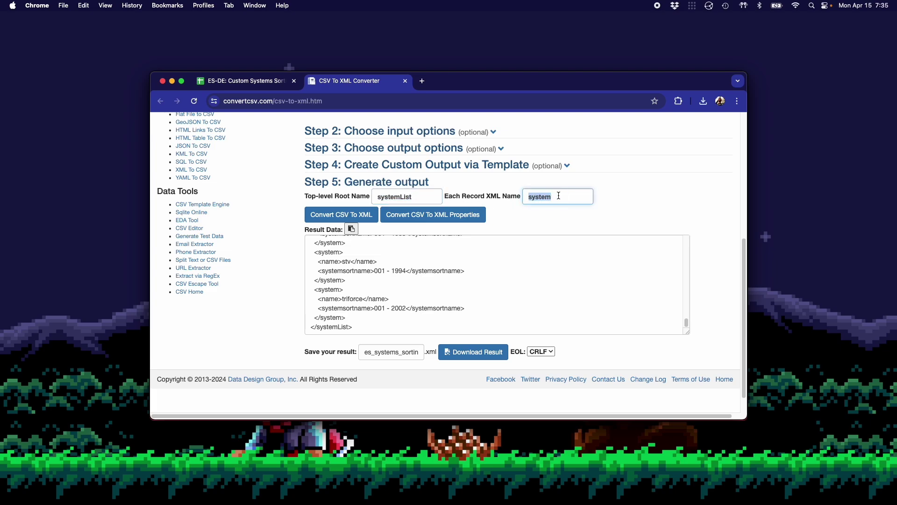
- Check the generated XML and the save name, and download the result as es_systems_sorting.xml
mouse_move(686, 322)
mouse_down()
mouse_move(683, 245)
mouse_move(697, 330)
mouse_up()
drag(370, 354, 428, 378)
click(429, 381)
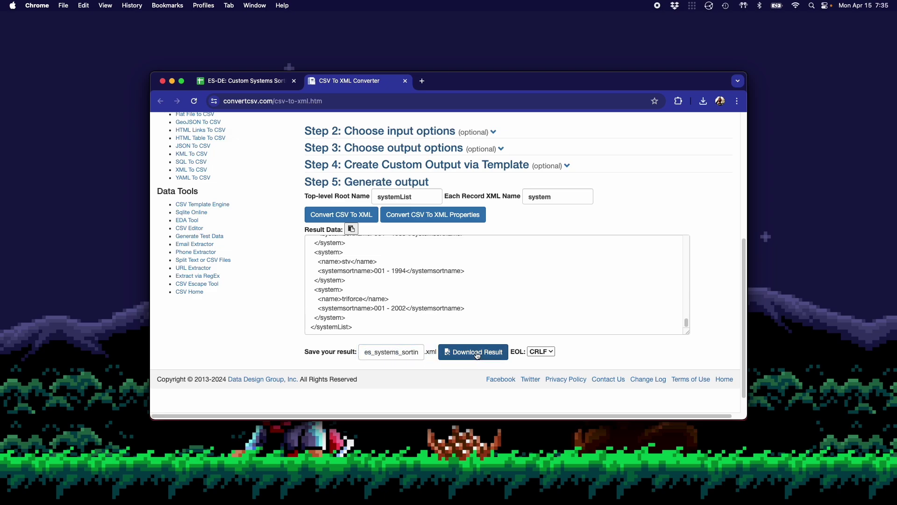
click(478, 355)
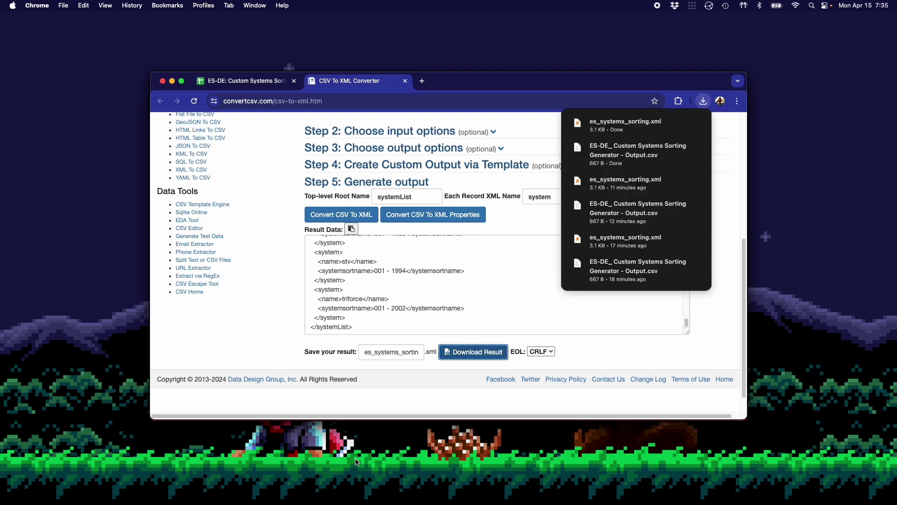
- Switch to Finder and copy the downloaded es_systems_sorting.xml from Downloads into the ES-DE custom_systems folder
key(ctrl+Up)
click(187, 180)
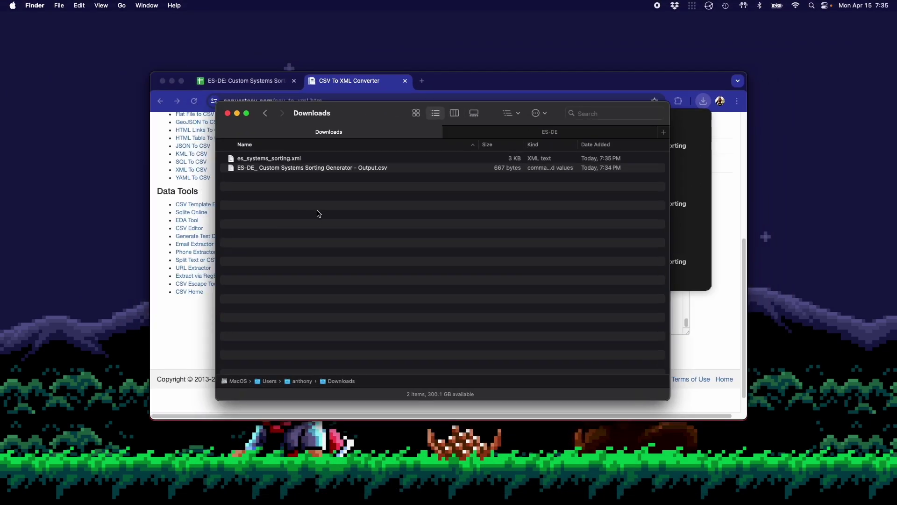
click(271, 162)
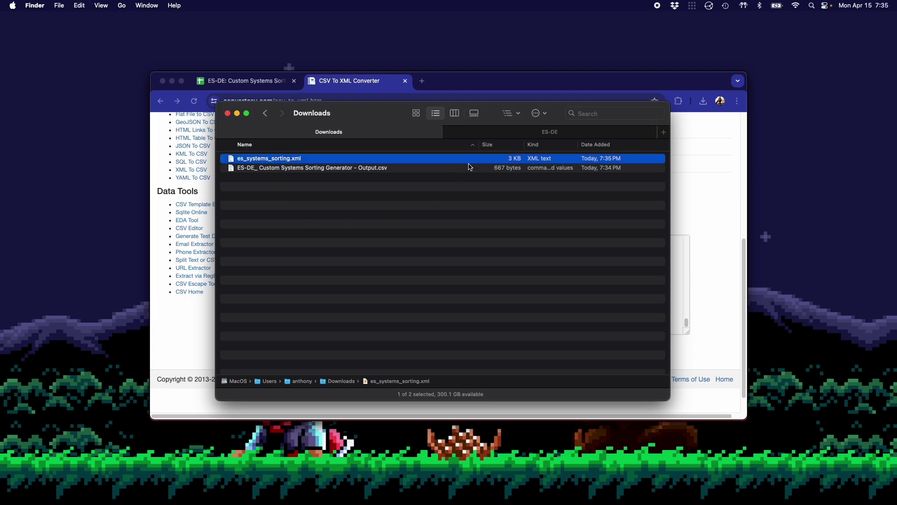
click(494, 134)
click(278, 180)
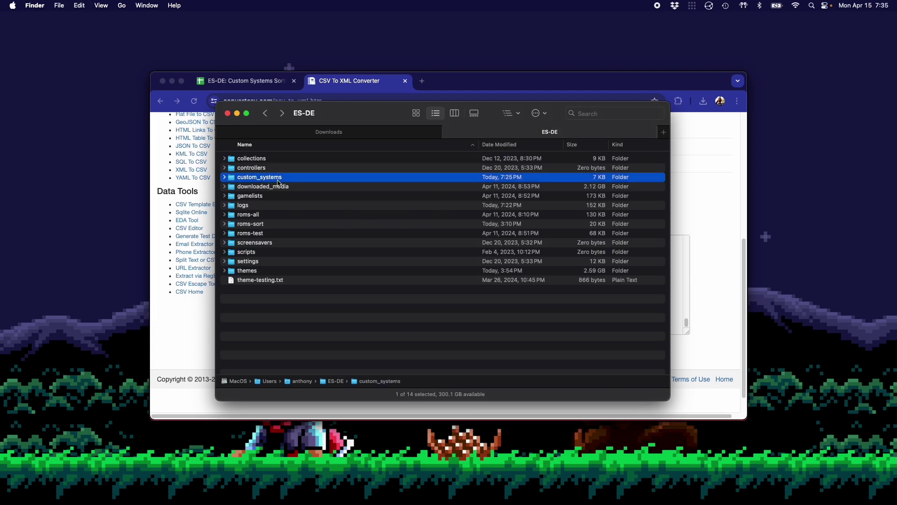
double_click(302, 180)
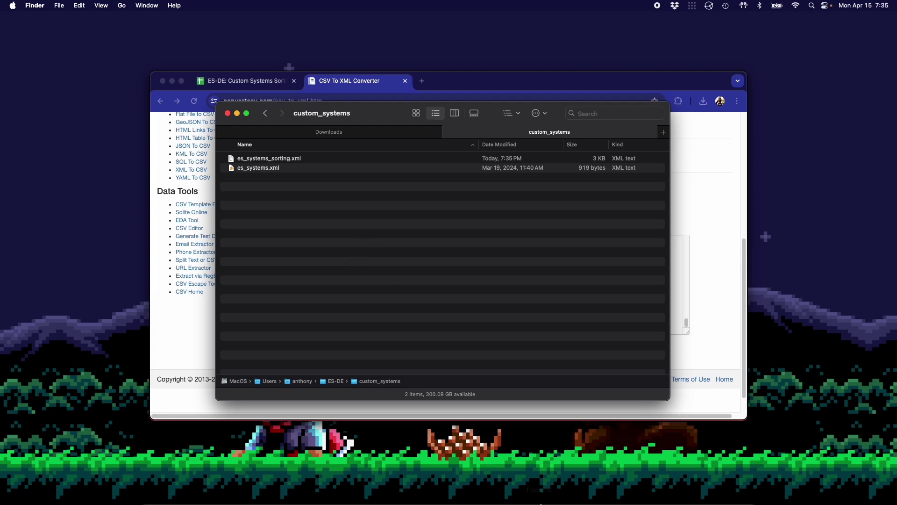
- Switch to ES-DE and check the system order around Atari 2600
click(678, 490)
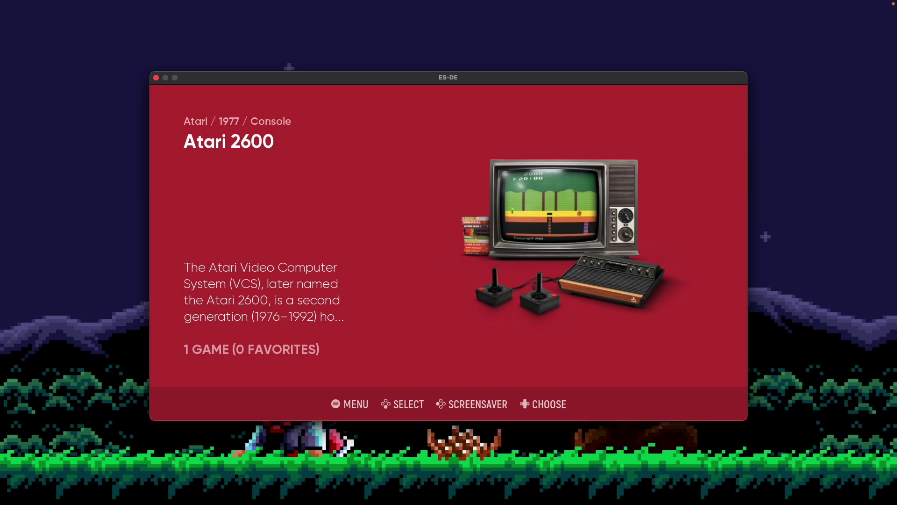
key(Right)
key(Left)
- Set Systems Sorting to Full Names or Custom in the ES-DE UI settings and return to the system view
key(Escape)
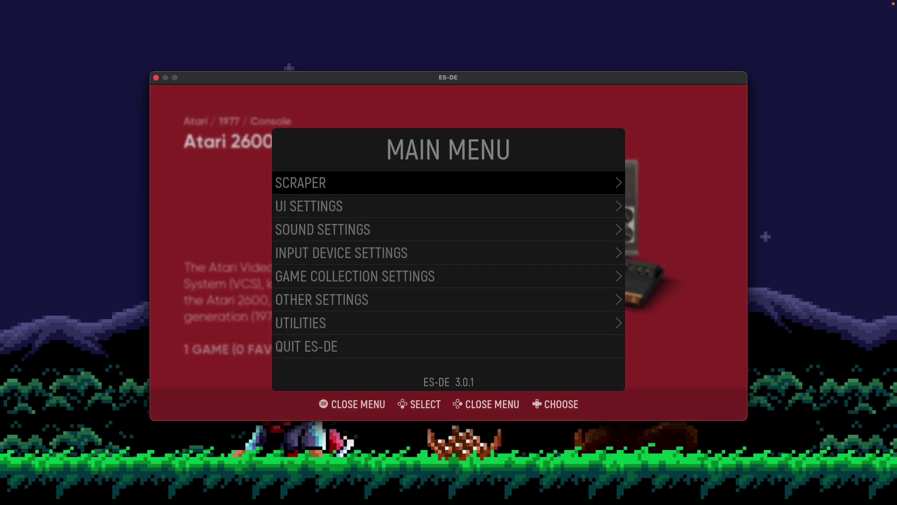
key(Down)
key(Return)
key(Down)
key(Down)
key(Down)
key(Down)
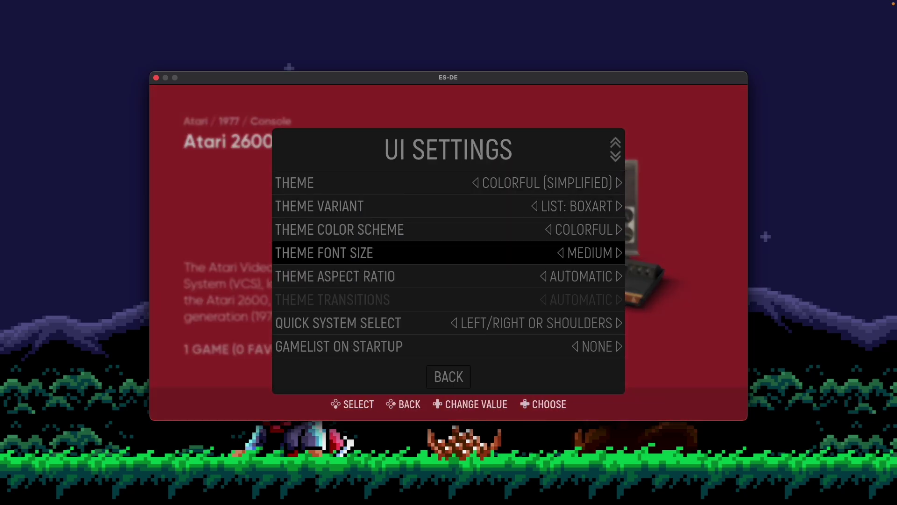
key(Down)
key(Down)
key(Down)
key(Down)
key(Down)
key(Up)
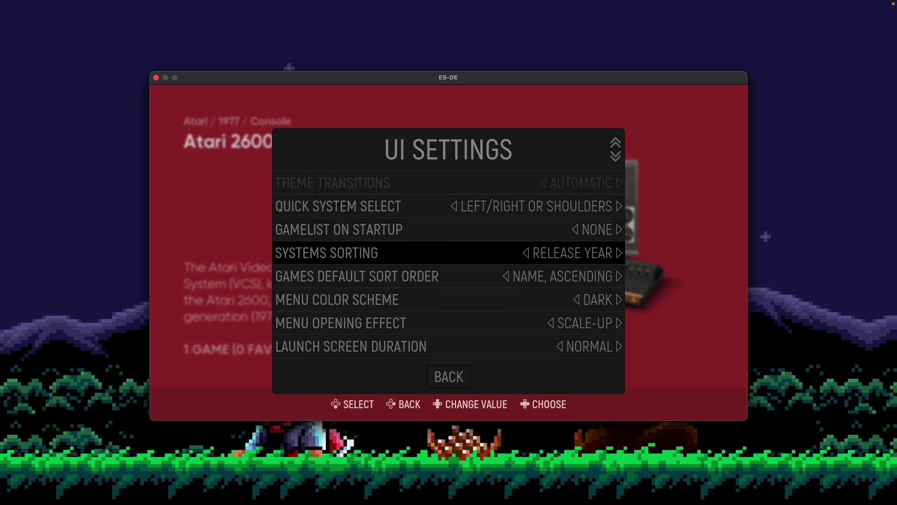
key(Left)
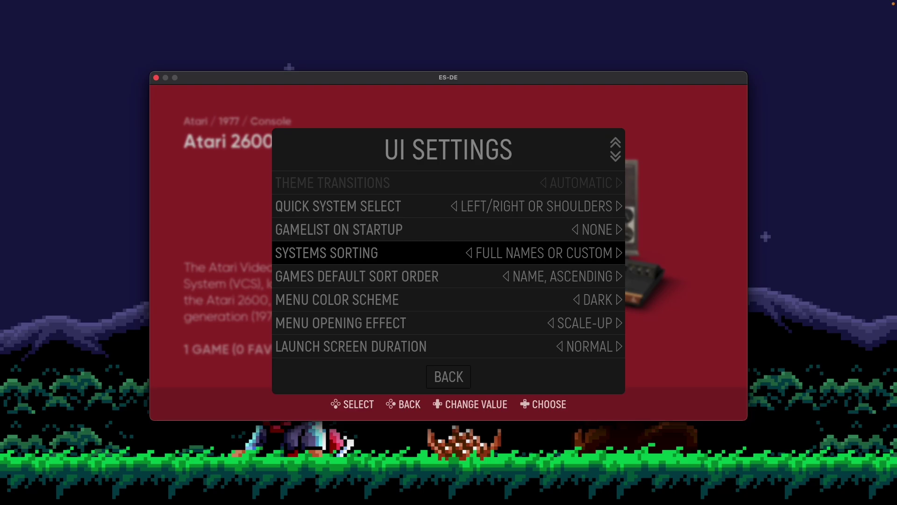
key(Escape)
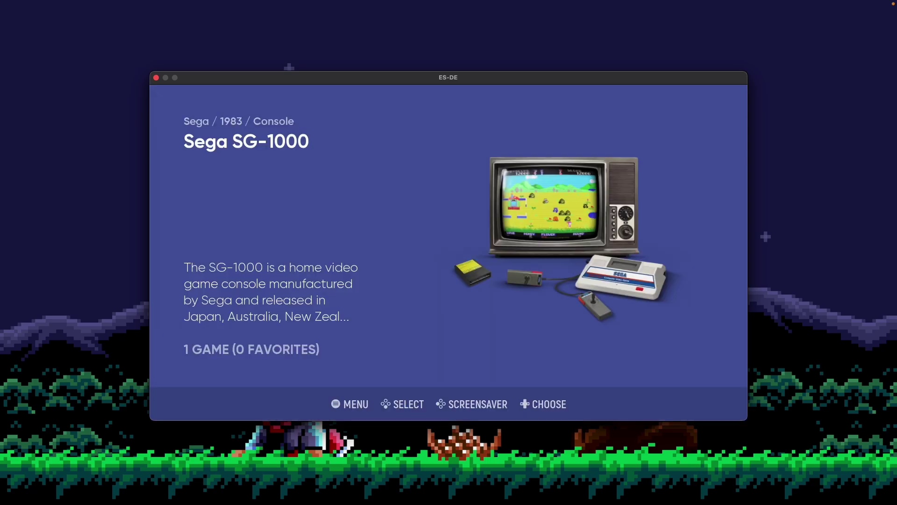
- Browse the ES-DE systems from Sega SG-1000 through to Atari 2600 to examine the custom sort order
key(Right)
key(Right)
key(Right)
key(Right)
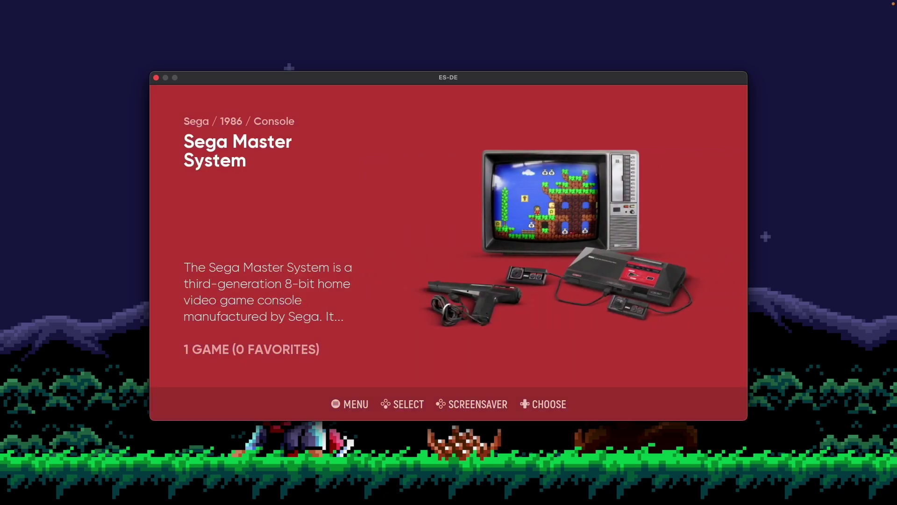
key(Right)
key(Right)
key(Right)
key(Right)
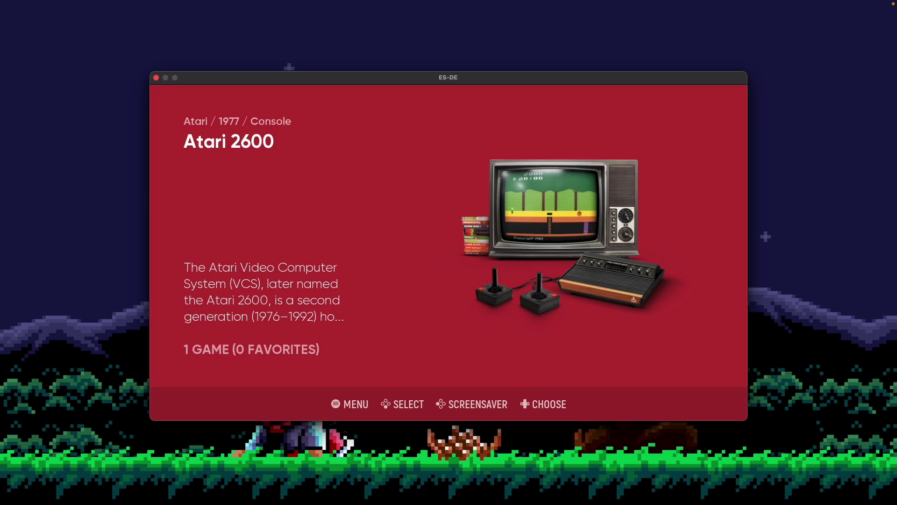
- Switch back to Chrome and open the Source sheet of the Custom Systems Sorting Generator spreadsheet
key(ctrl+Up)
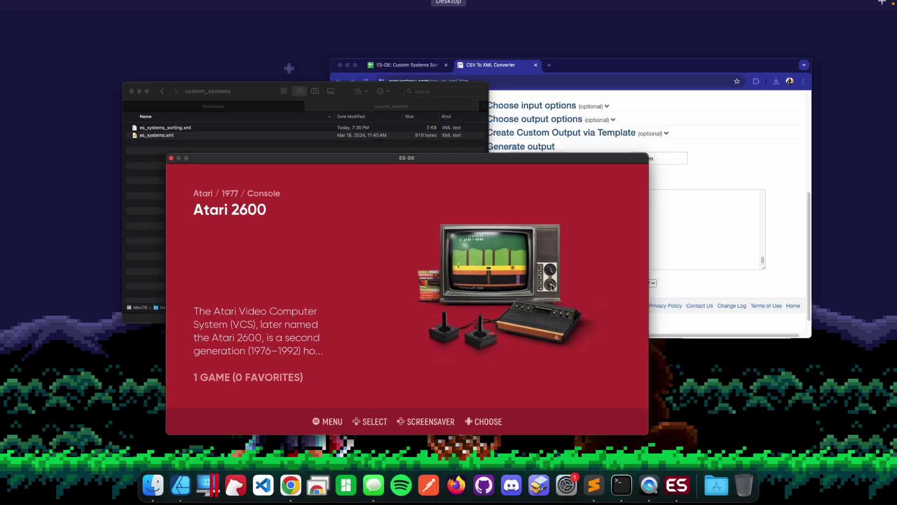
click(592, 173)
click(246, 81)
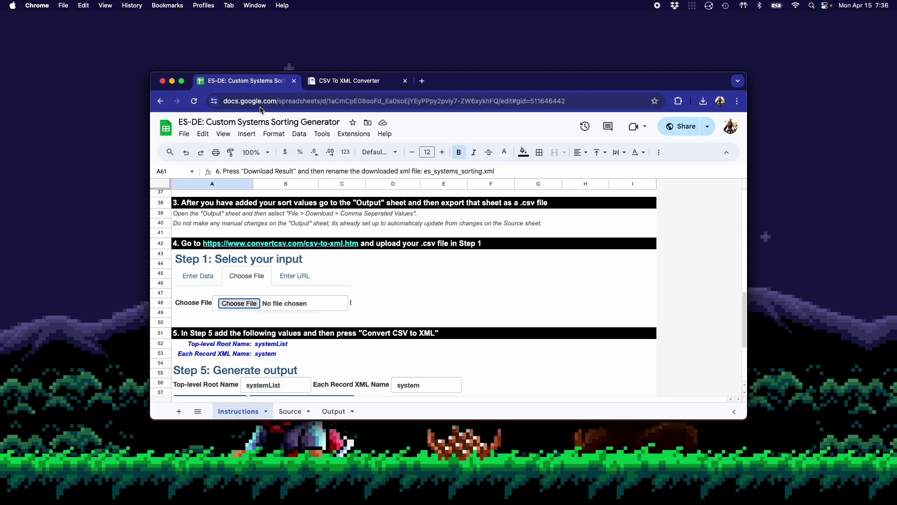
click(286, 410)
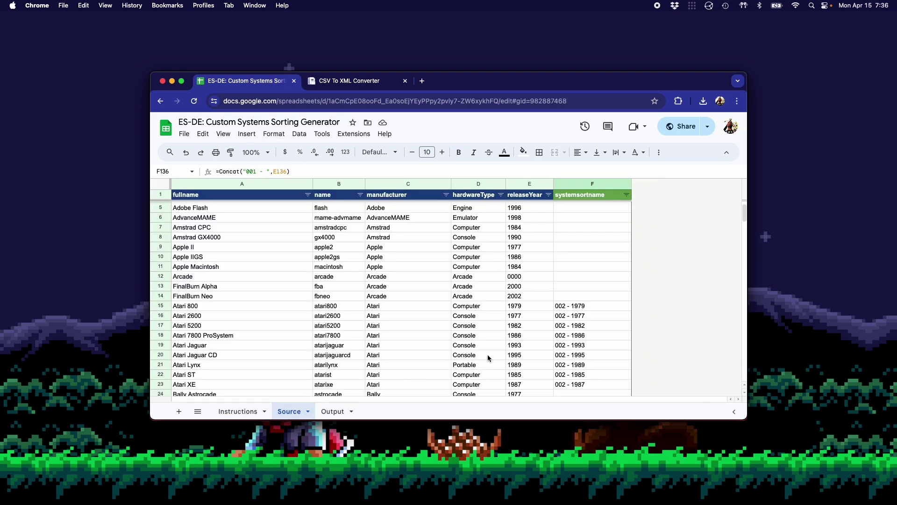